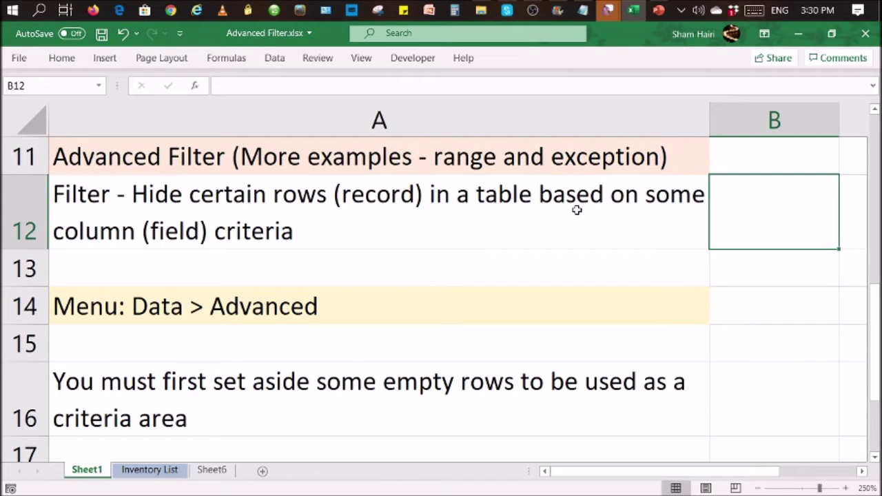
# On the Inventory List sheet, enter the criterion >=50 under the Reorder Level header in cell D2.
pyautogui.click(162, 471)
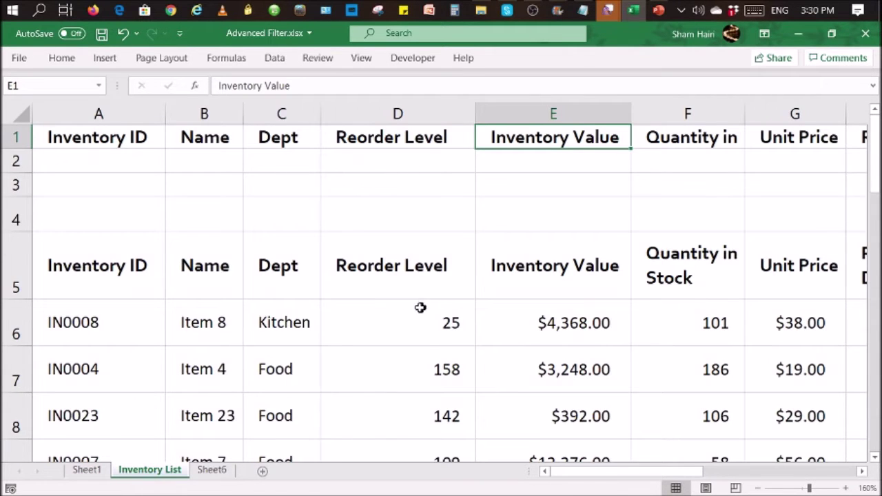
pyautogui.scroll(-2, 410, 331)
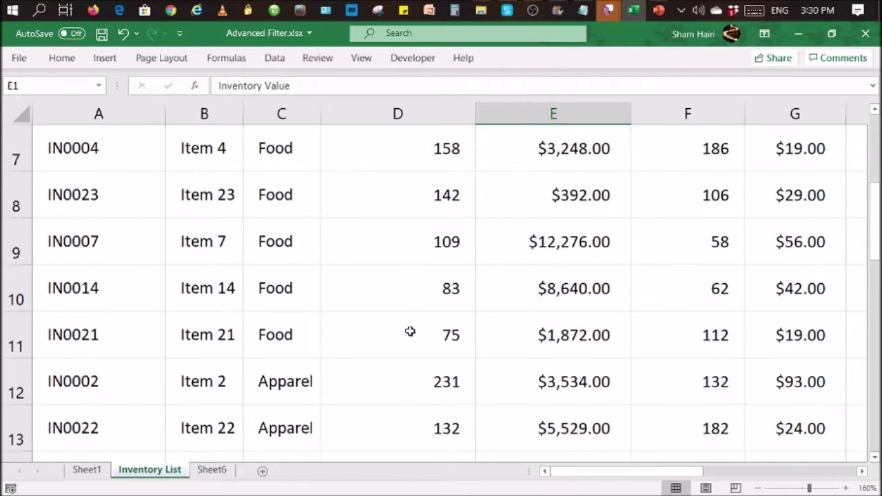
pyautogui.scroll(2, 410, 332)
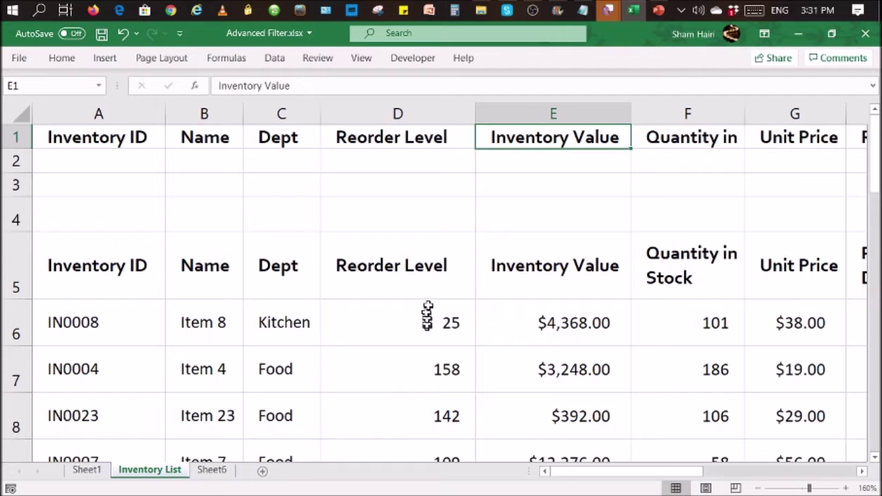
pyautogui.scroll(-1, 437, 333)
pyautogui.scroll(-2, 437, 332)
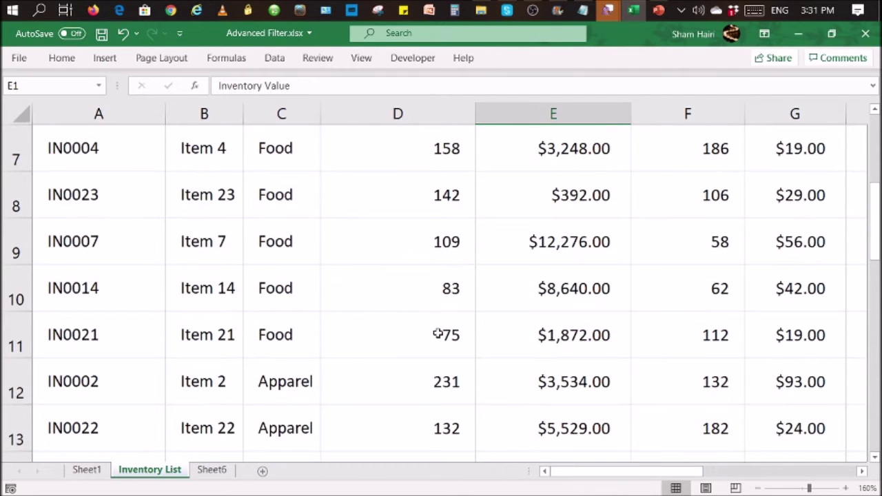
pyautogui.scroll(3, 437, 332)
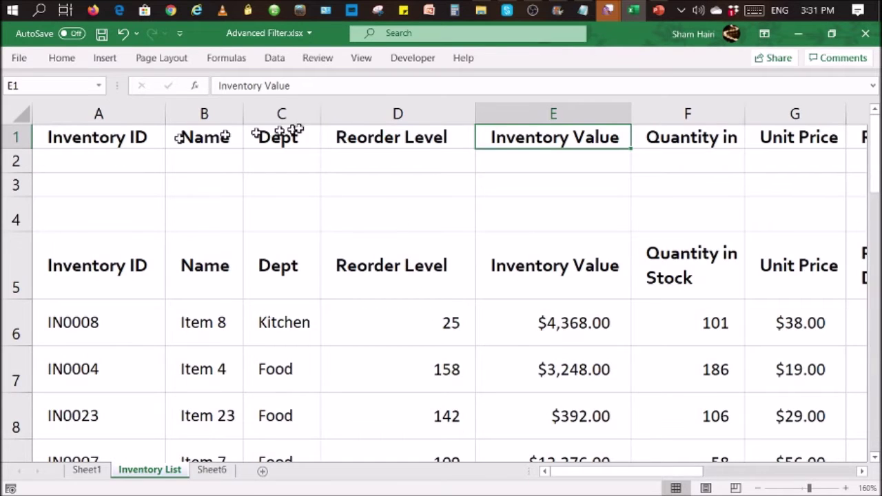
pyautogui.click(410, 156)
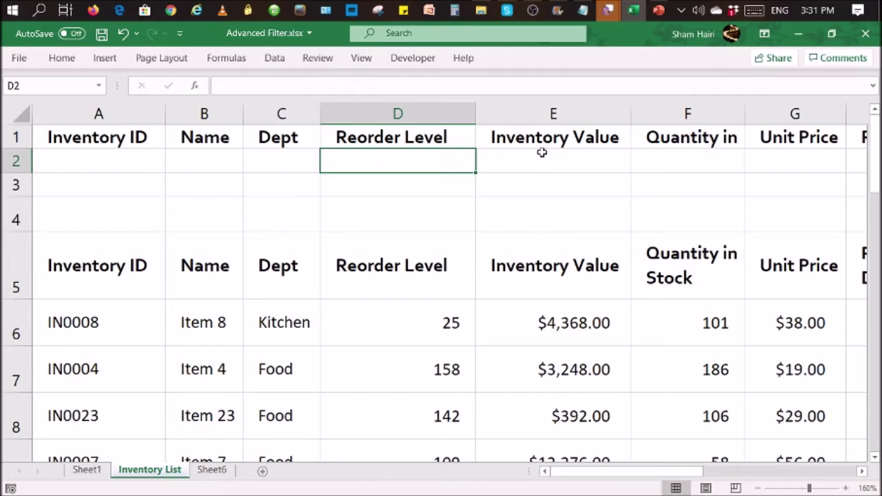
pyautogui.write('>')
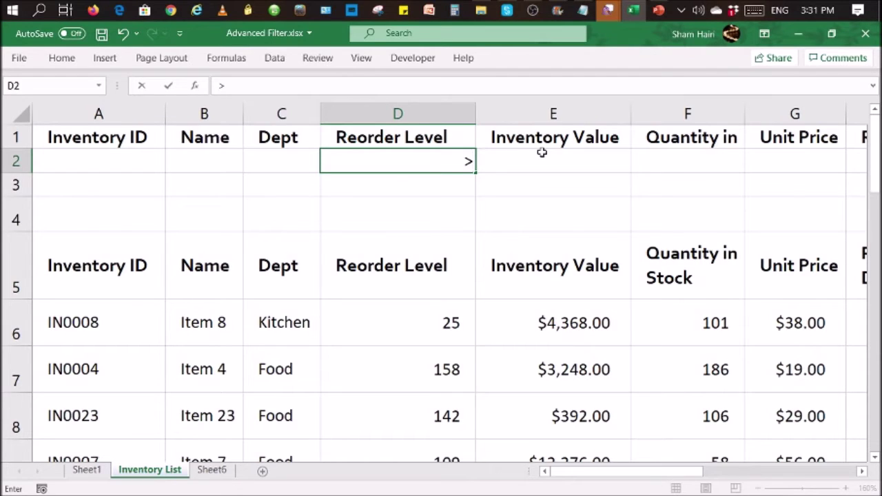
pyautogui.write('=50')
pyautogui.press('Return')
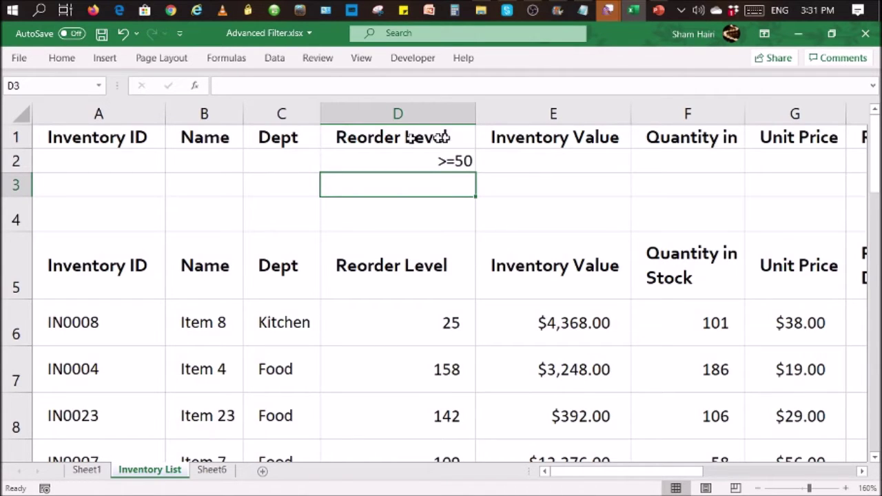
# Insert a blank cell at E1 in the criteria header row, shifting the existing cells right.
pyautogui.click(541, 139)
pyautogui.rightClick(548, 143)
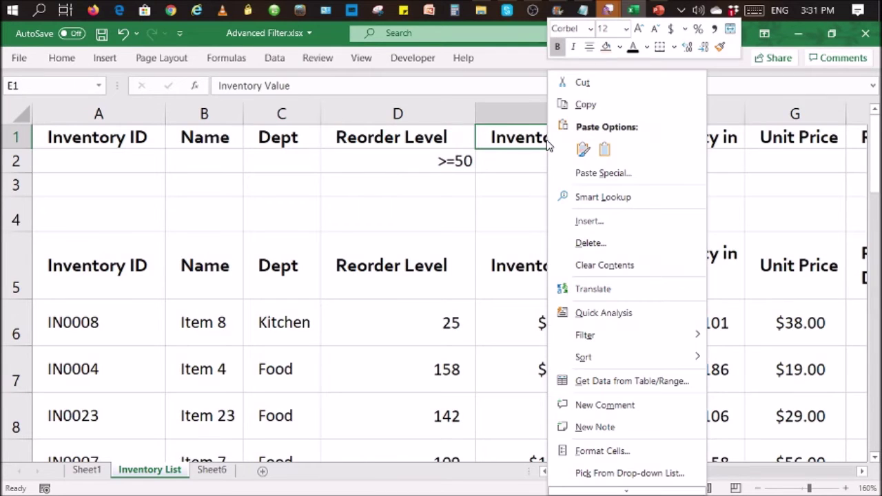
pyautogui.click(598, 221)
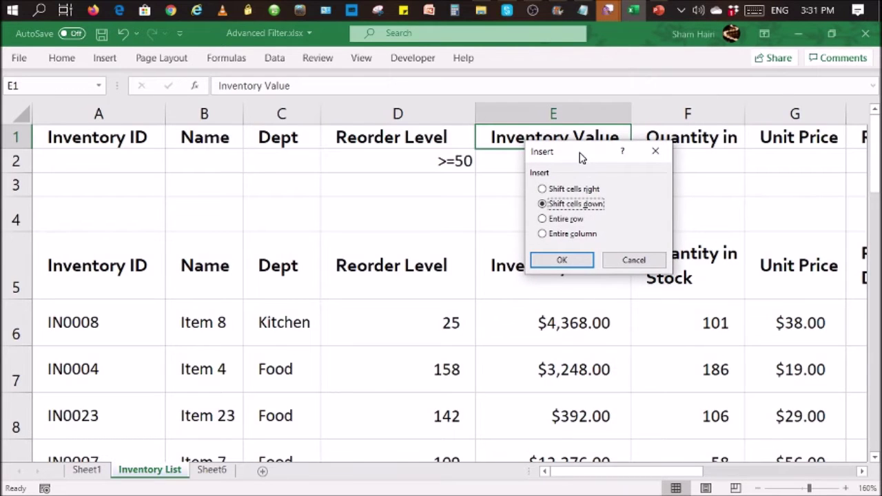
pyautogui.click(580, 190)
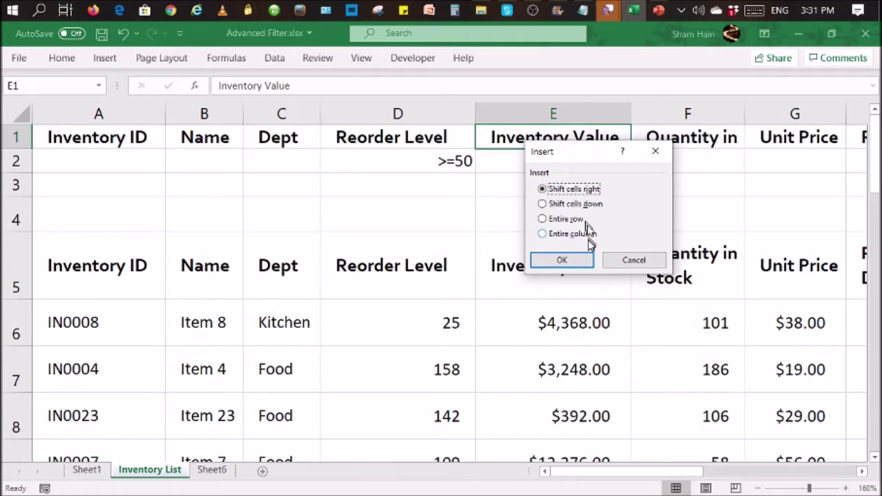
pyautogui.click(576, 260)
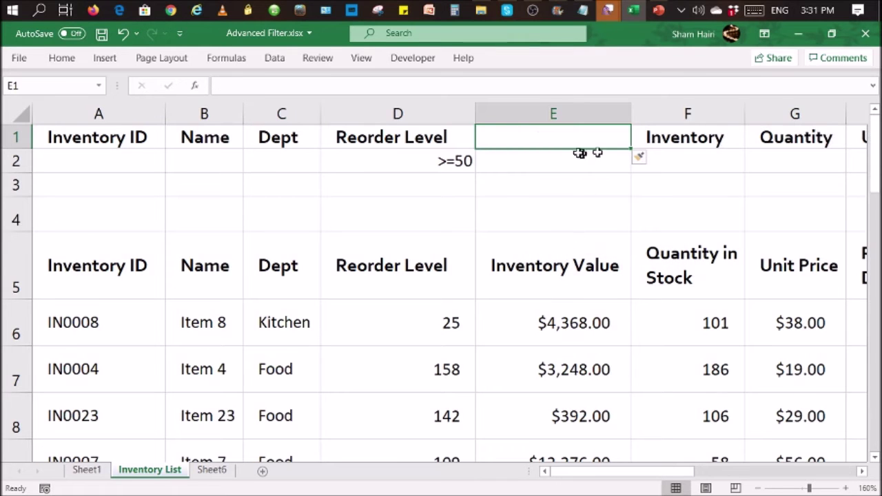
# Copy the Reorder Level header from D1 into the blank cell E1.
pyautogui.click(459, 141)
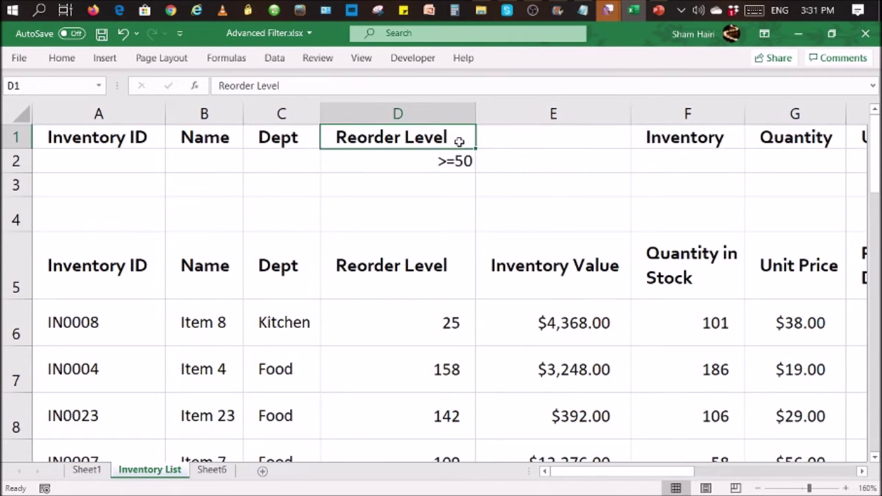
pyautogui.rightClick(459, 141)
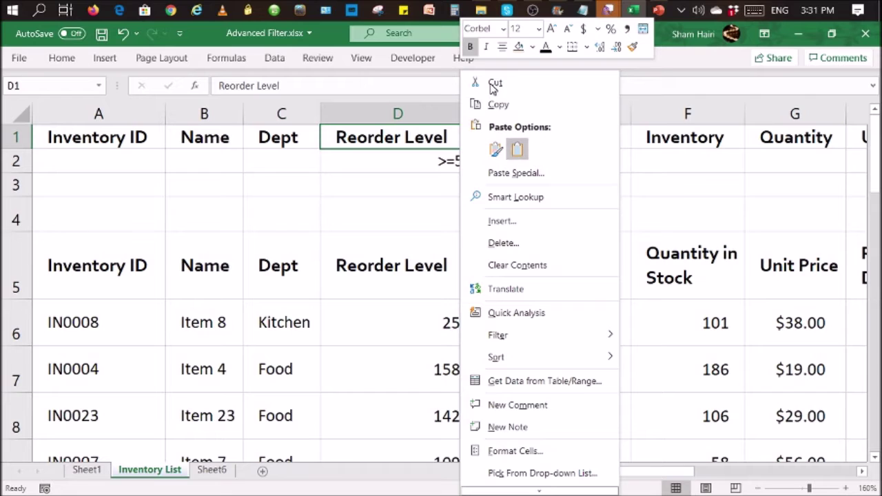
pyautogui.click(498, 105)
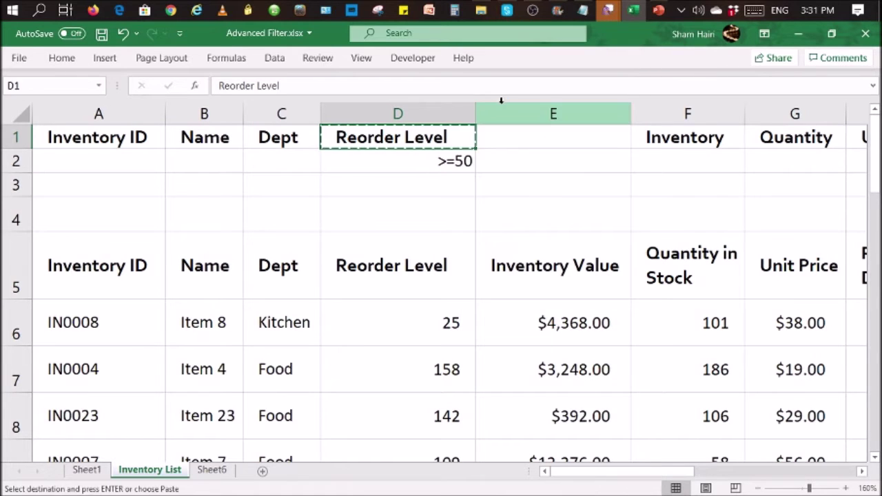
pyautogui.click(503, 138)
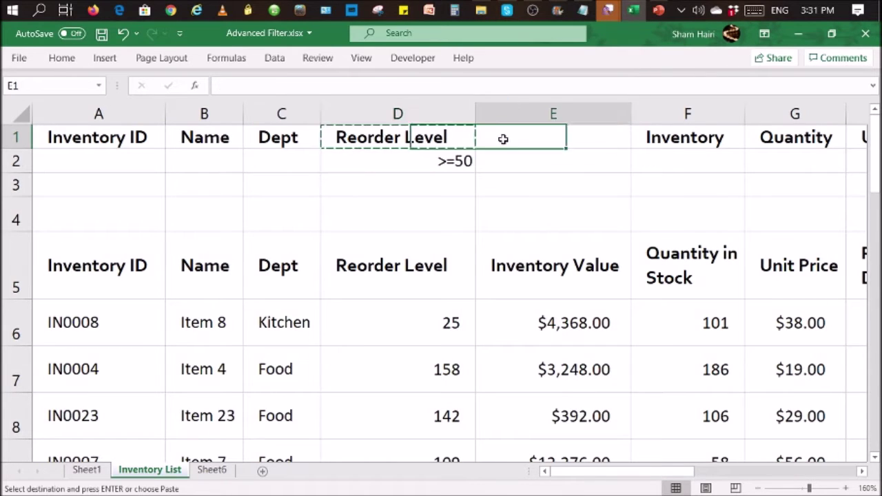
pyautogui.rightClick(503, 138)
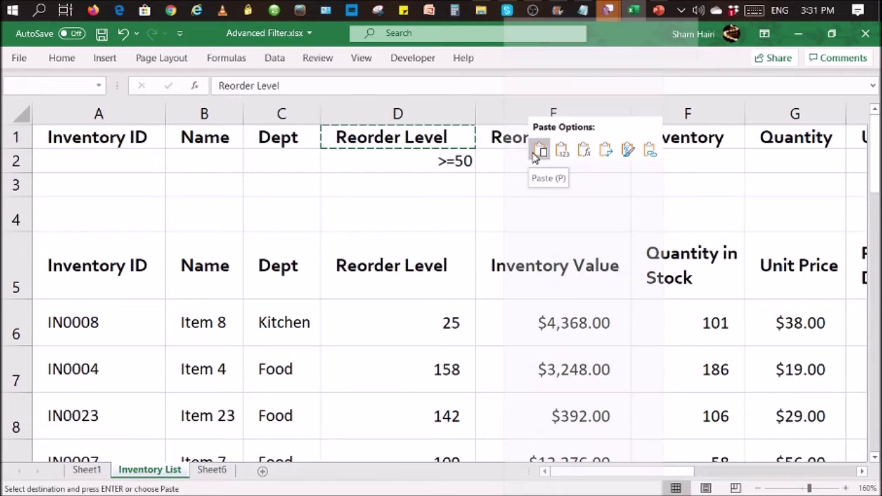
pyautogui.click(535, 151)
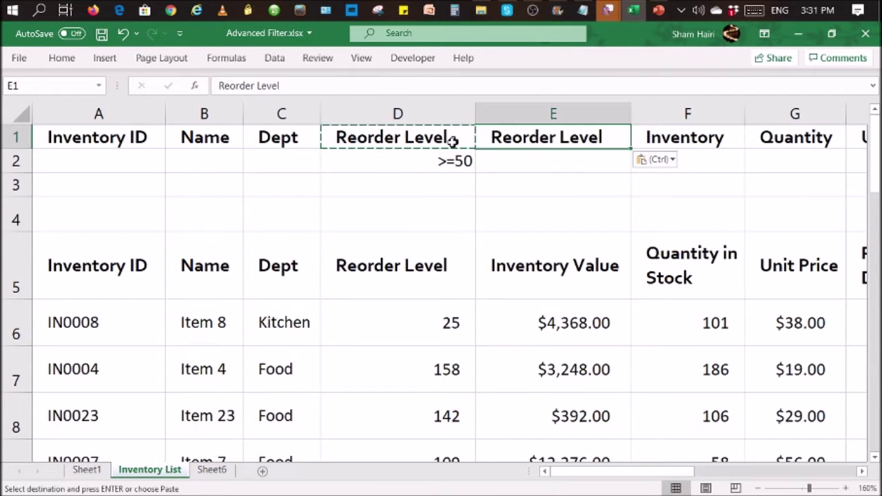
# Enter the criterion <=150 under the second Reorder Level header in cell E2.
pyautogui.click(564, 159)
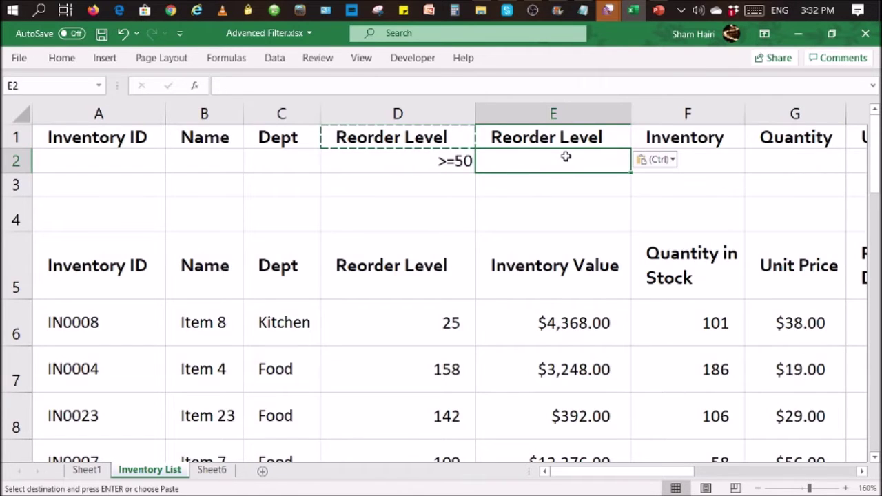
pyautogui.write('<=10')
pyautogui.press('BackSpace')
pyautogui.write('50')
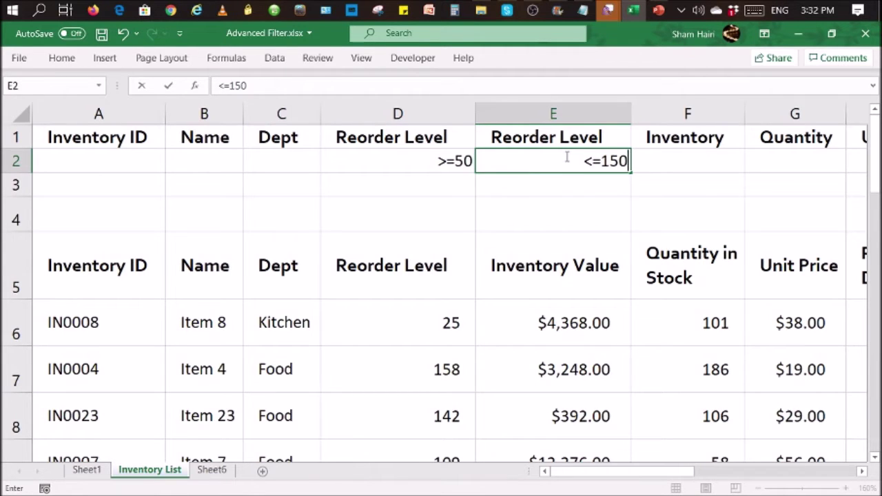
pyautogui.press('Return')
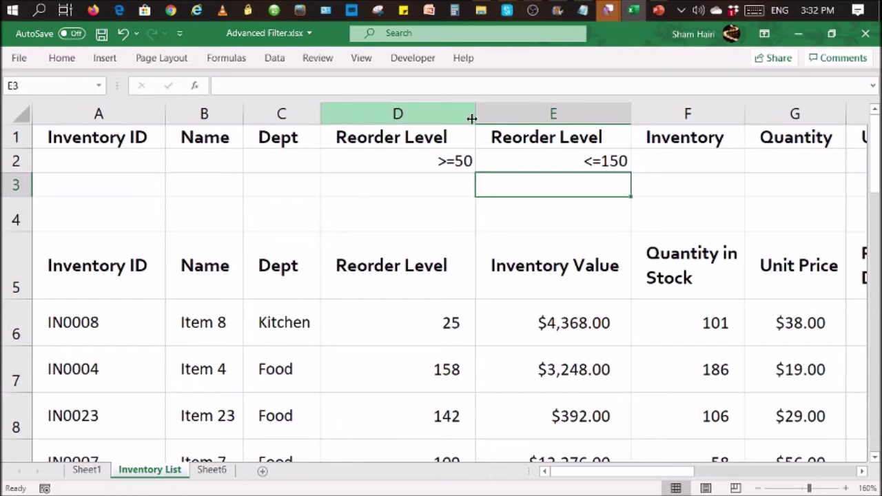
# Examine the shifted criteria headers in row 1 out to the last filled column.
pyautogui.click(535, 138)
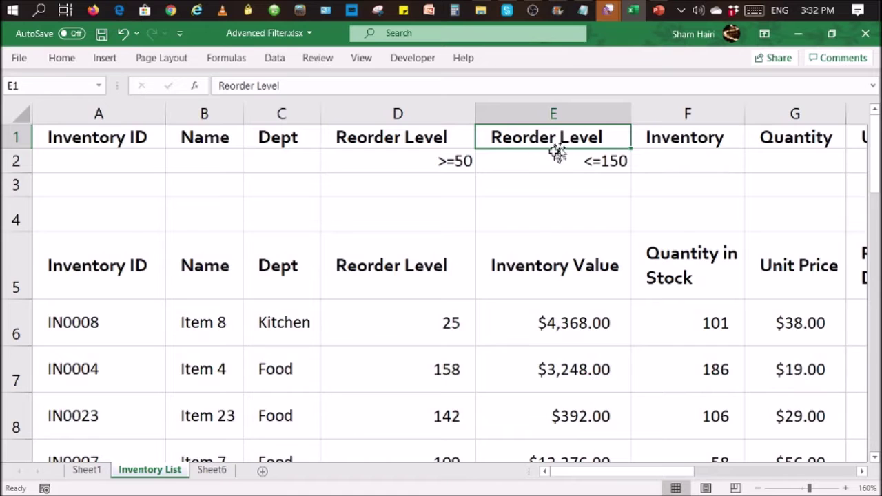
pyautogui.moveTo(598, 479); pyautogui.dragTo(725, 479)
pyautogui.click(658, 144)
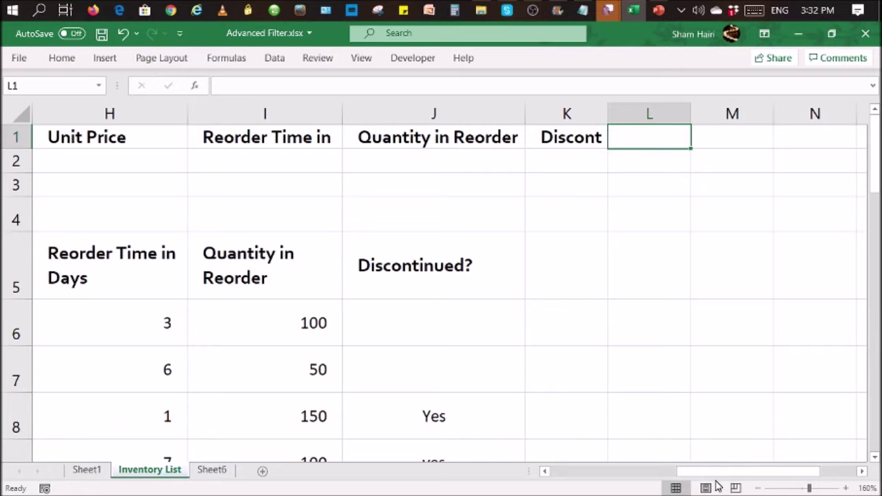
pyautogui.moveTo(715, 478); pyautogui.dragTo(593, 490)
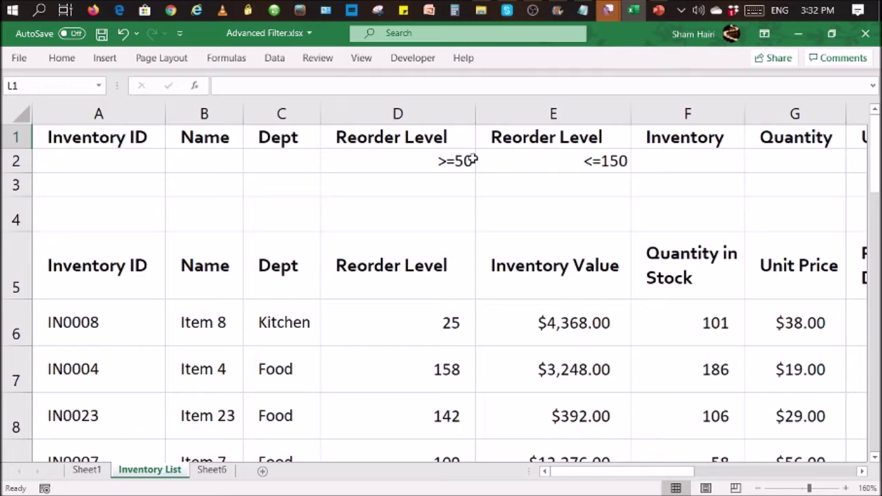
# Start an Advanced Filter and set its list range to the inventory table A5:J30, headers included.
pyautogui.click(412, 220)
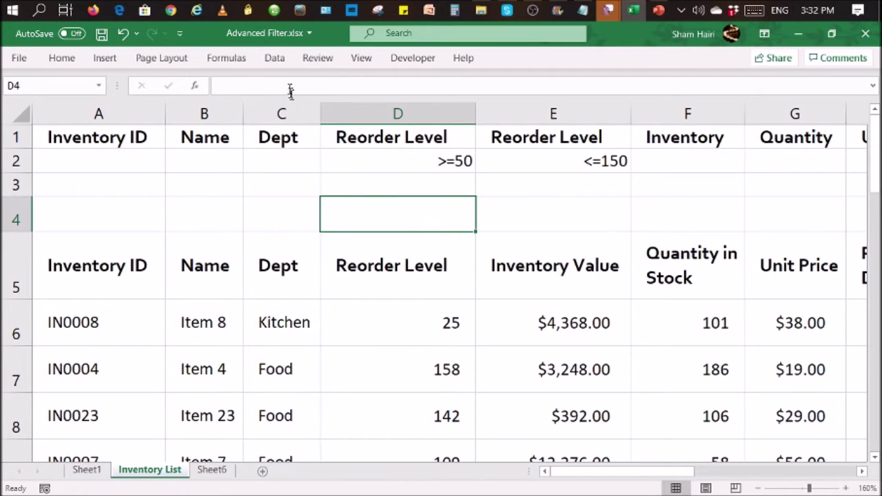
pyautogui.click(275, 58)
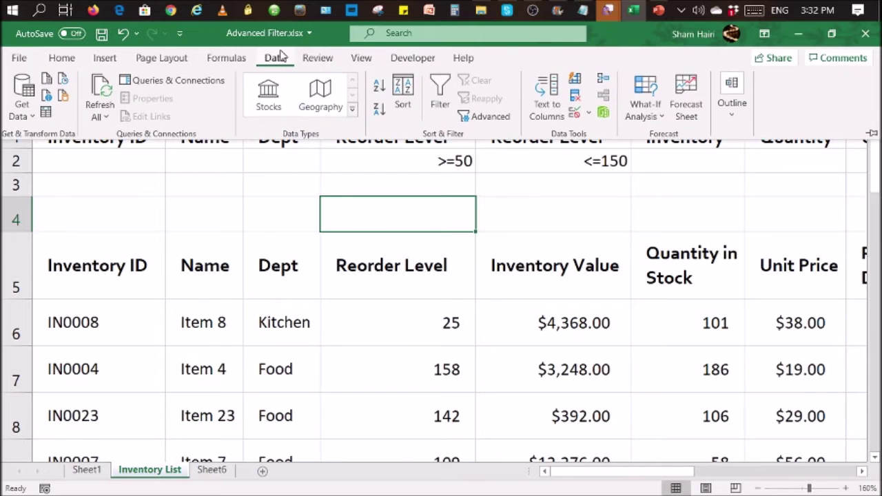
pyautogui.click(503, 119)
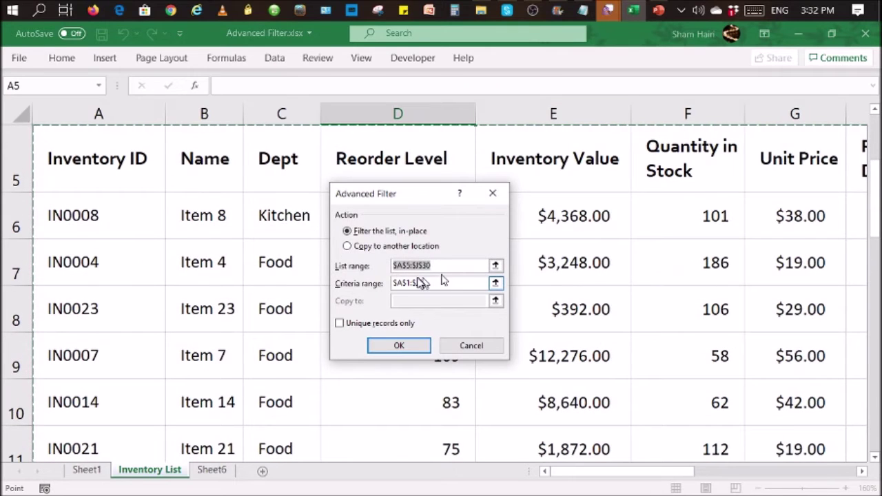
pyautogui.click(452, 265)
pyautogui.moveTo(451, 266); pyautogui.dragTo(381, 269)
pyautogui.press('BackSpace')
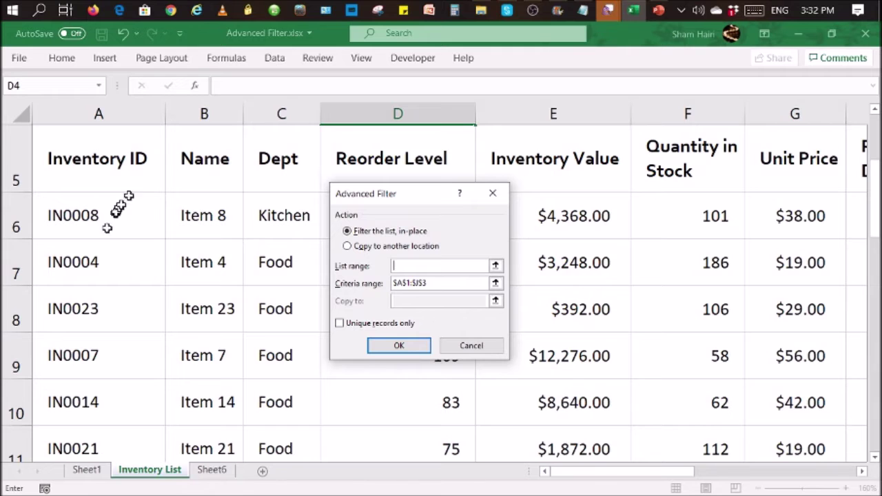
pyautogui.scroll(1, 155, 243)
pyautogui.scroll(1, 155, 243)
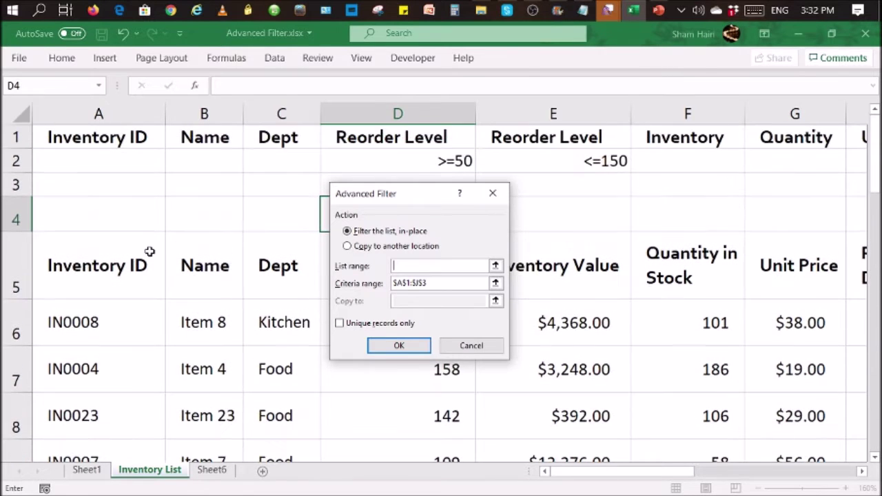
pyautogui.click(83, 272)
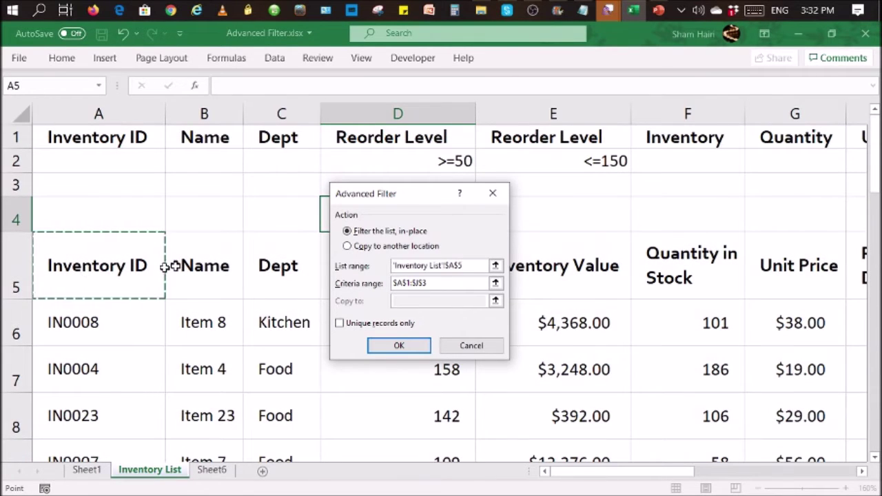
pyautogui.hotkey('ctrl', 'shift', 'Right')
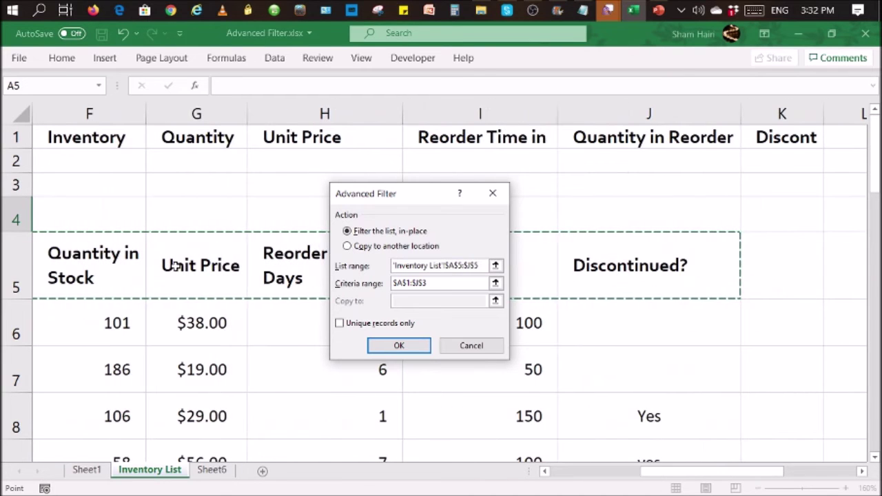
pyautogui.hotkey('shift', 'Down')
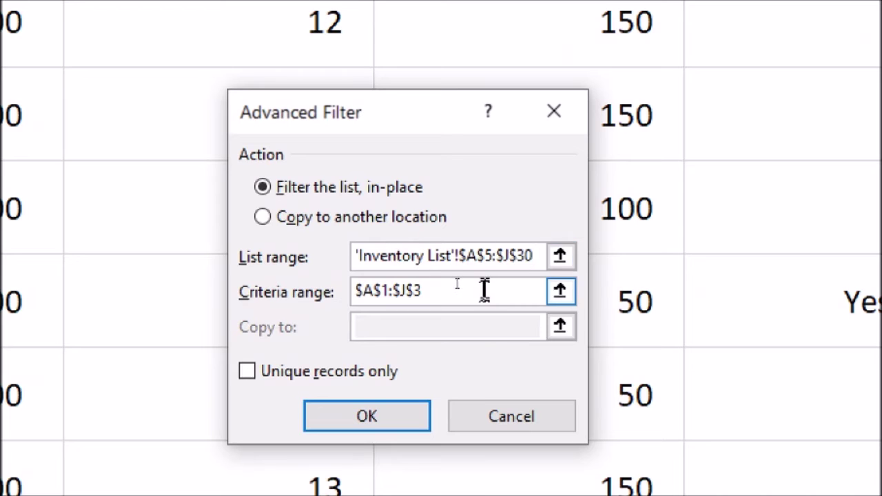
# Set the Advanced Filter criteria range to A1:K2 and apply the filter to the list in place.
pyautogui.click(426, 290)
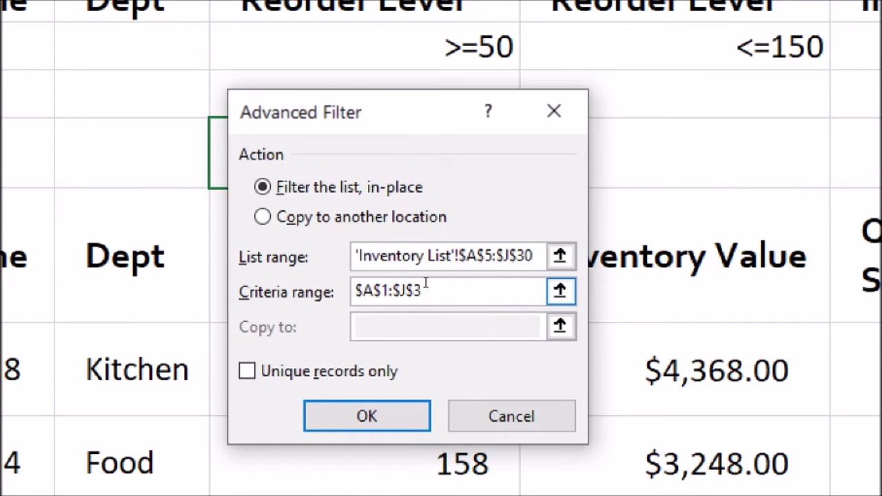
pyautogui.moveTo(426, 290); pyautogui.dragTo(350, 270)
pyautogui.press('BackSpace')
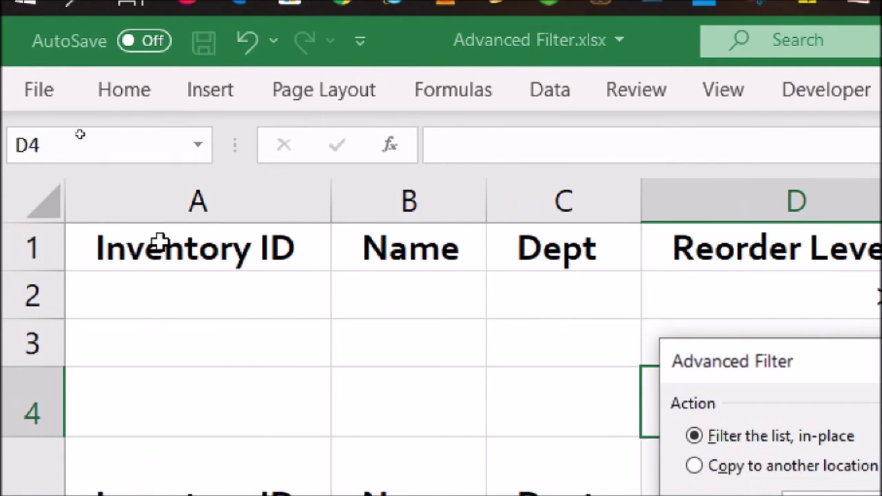
pyautogui.moveTo(160, 241); pyautogui.dragTo(881, 310)
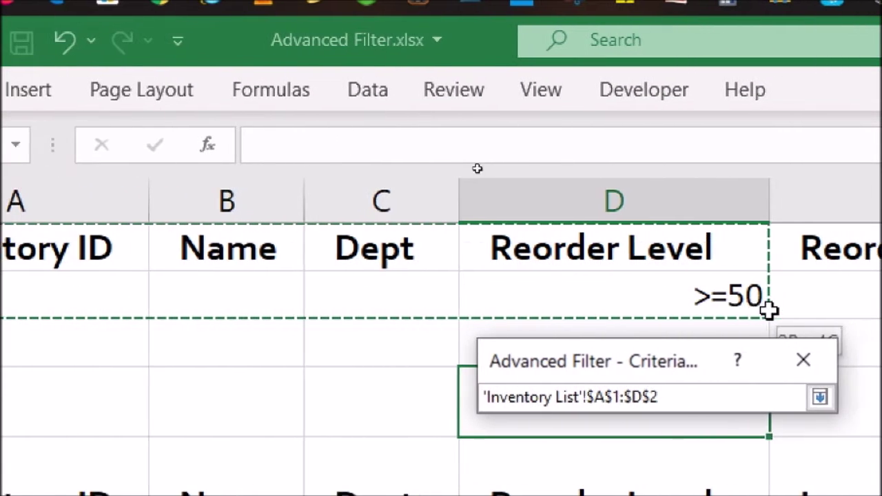
pyautogui.moveTo(769, 310); pyautogui.dragTo(859, 290)
pyautogui.moveTo(861, 290); pyautogui.dragTo(872, 262)
pyautogui.click(872, 263)
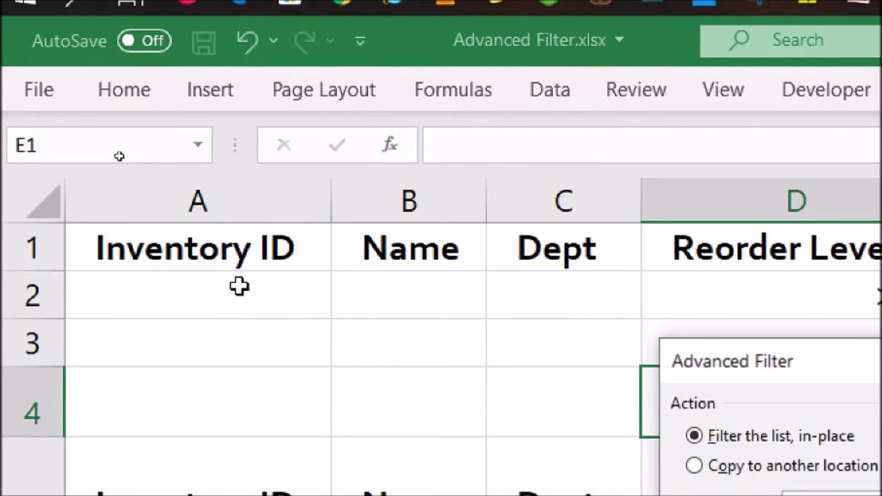
pyautogui.moveTo(238, 252); pyautogui.dragTo(713, 283)
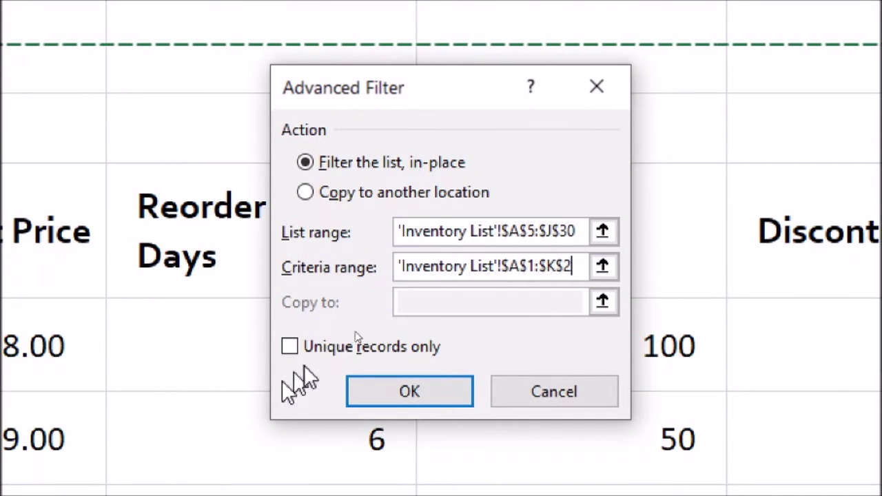
pyautogui.click(412, 390)
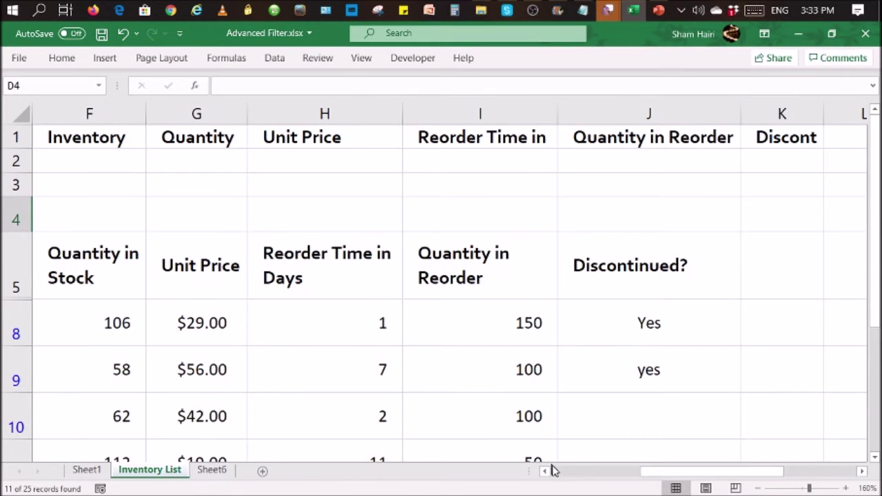
# Check the Reorder Level values of the filtered records against the criteria in D2 and E2.
pyautogui.click(565, 477)
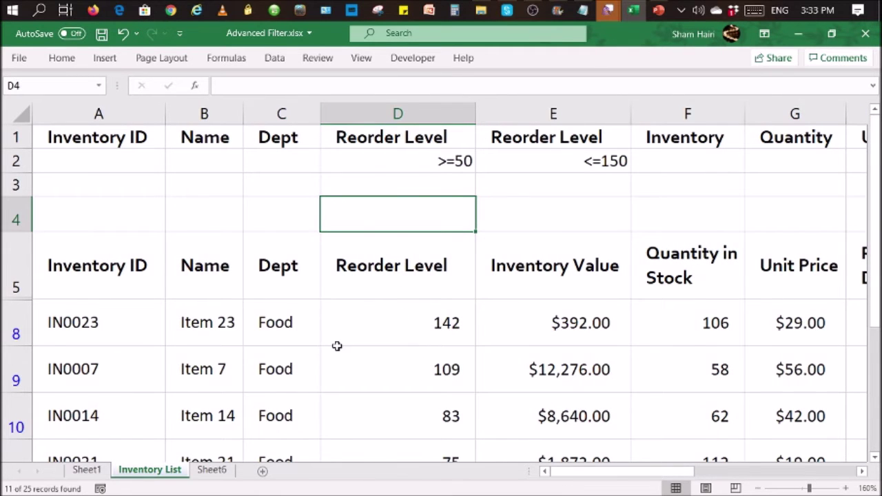
pyautogui.scroll(-4, 336, 346)
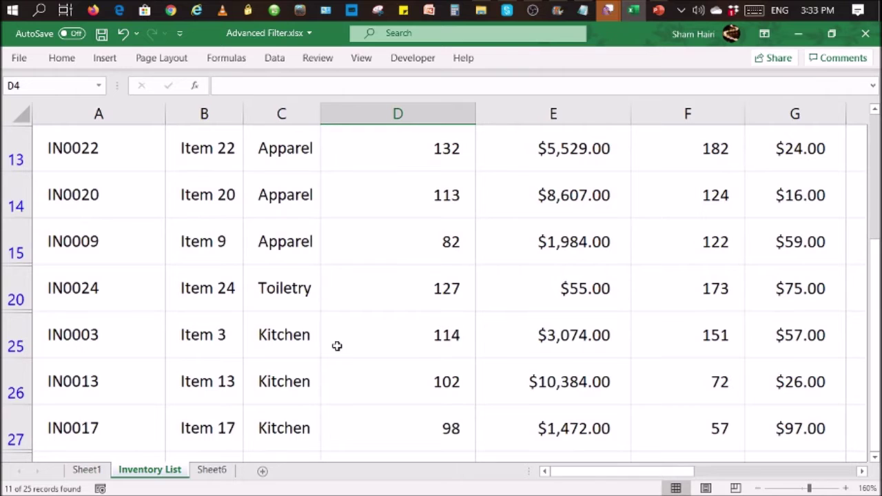
pyautogui.scroll(3, 337, 346)
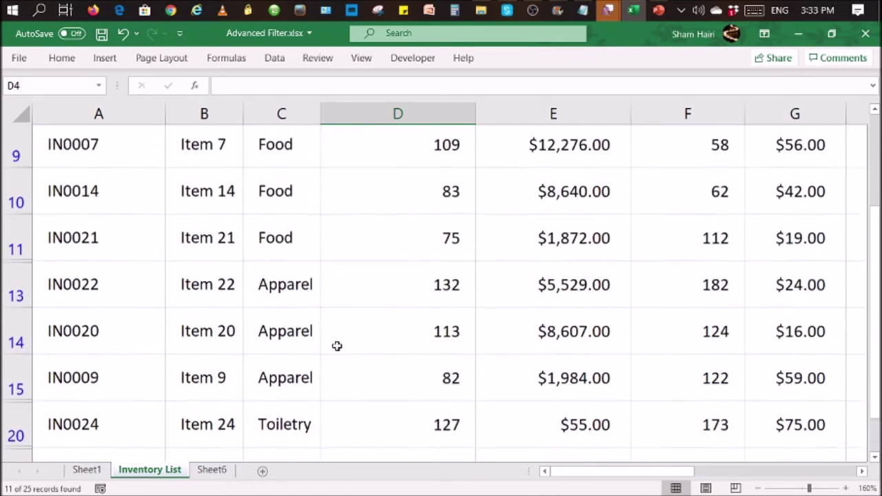
pyautogui.scroll(1, 337, 346)
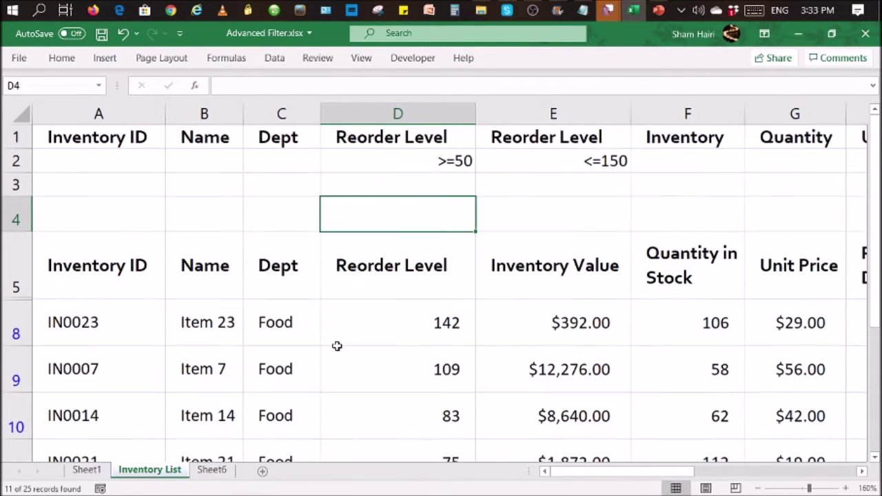
pyautogui.scroll(-4, 337, 346)
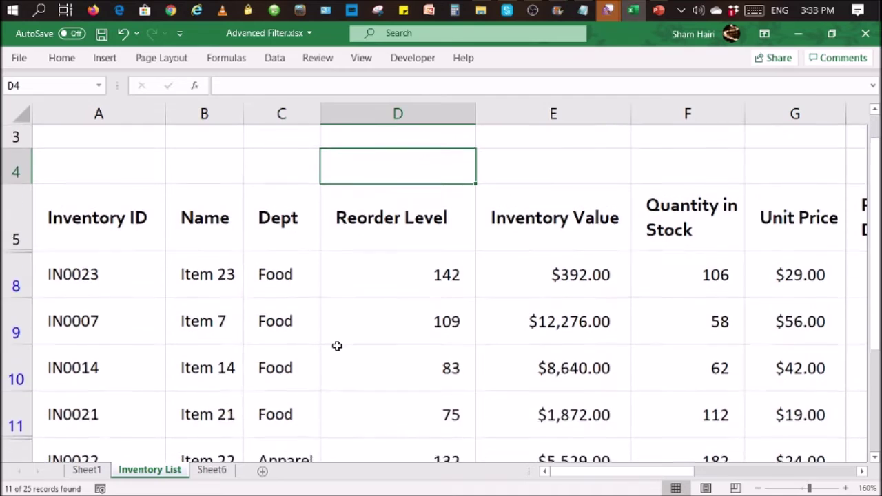
pyautogui.scroll(-1, 336, 346)
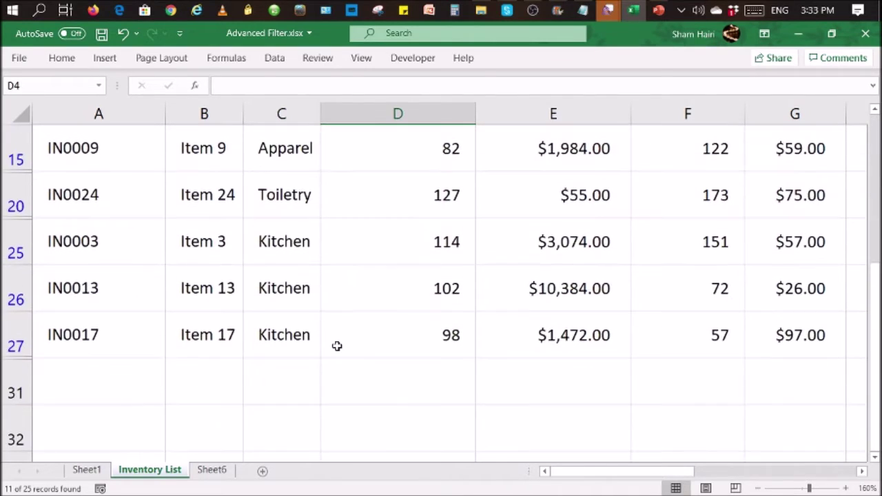
pyautogui.scroll(5, 337, 346)
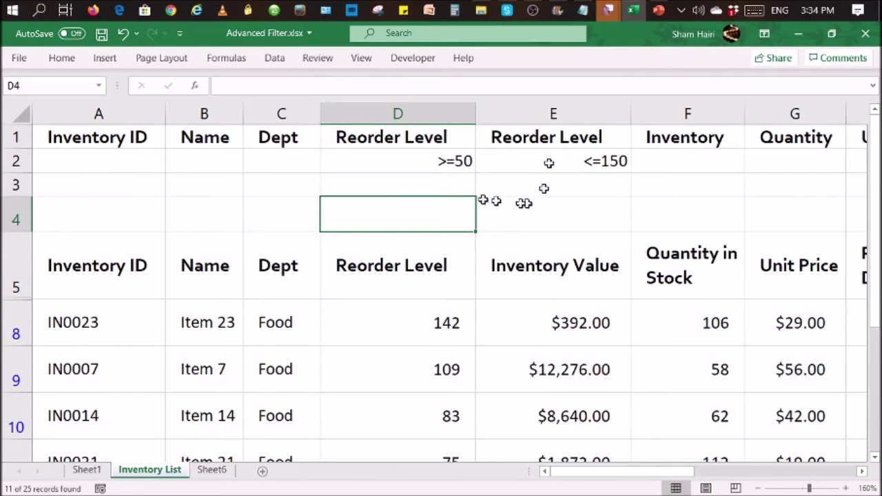
pyautogui.click(425, 308)
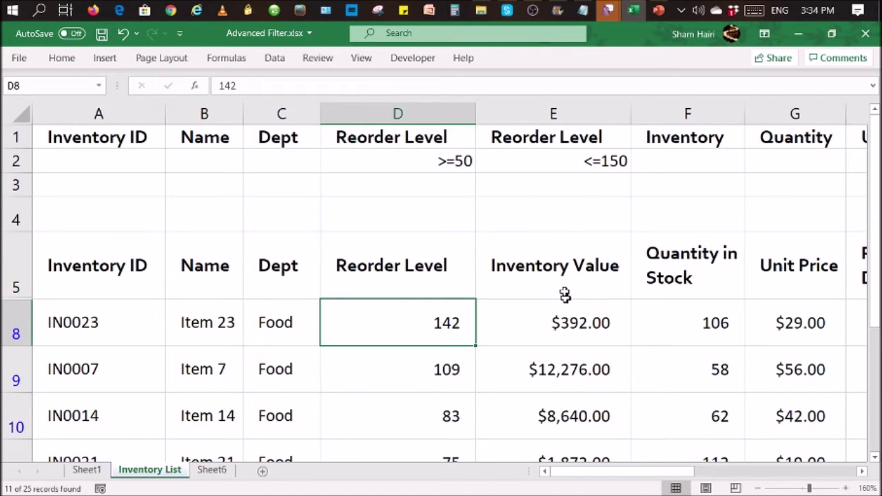
pyautogui.click(406, 364)
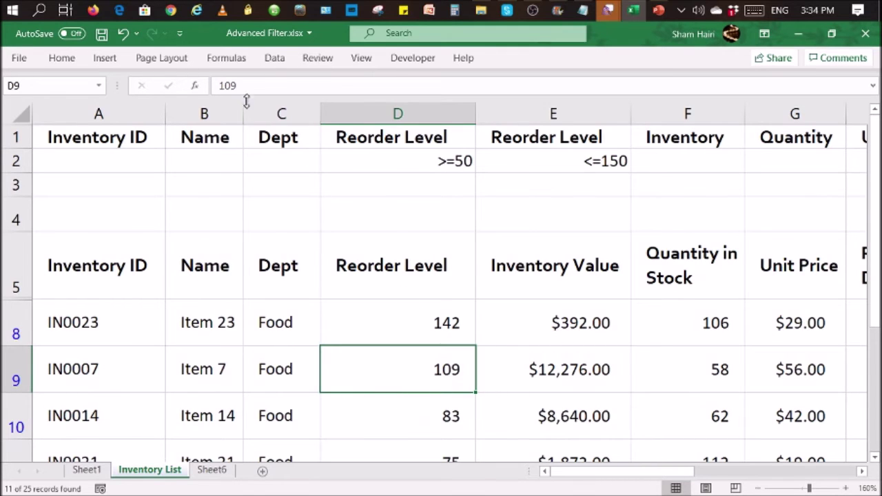
# Clear the filter from the inventory list and look through the full set of records.
pyautogui.click(274, 59)
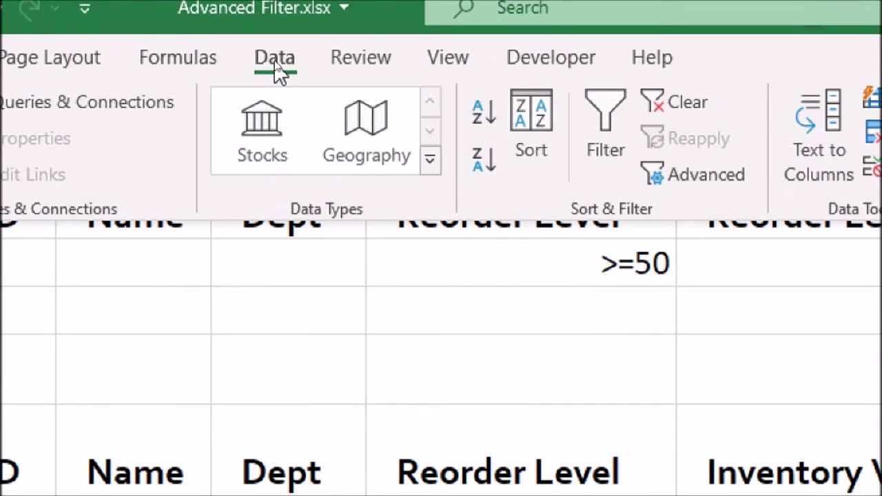
pyautogui.click(689, 107)
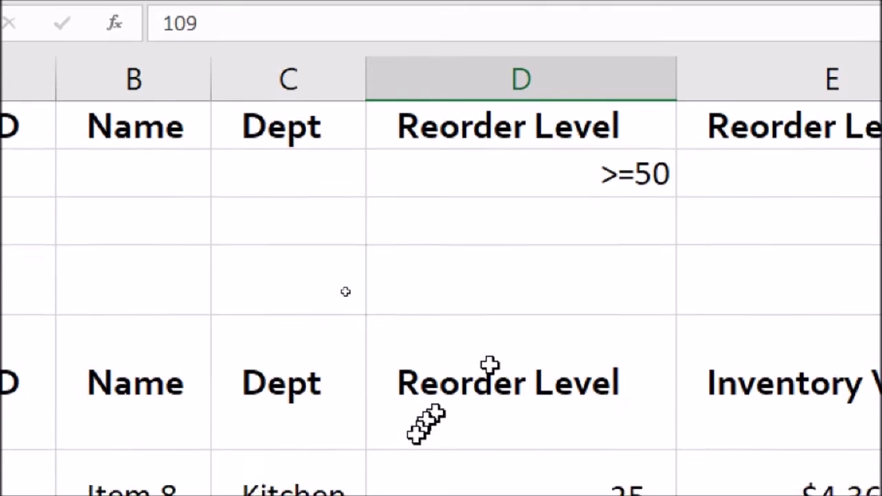
pyautogui.scroll(-3, 415, 434)
pyautogui.scroll(-3, 415, 435)
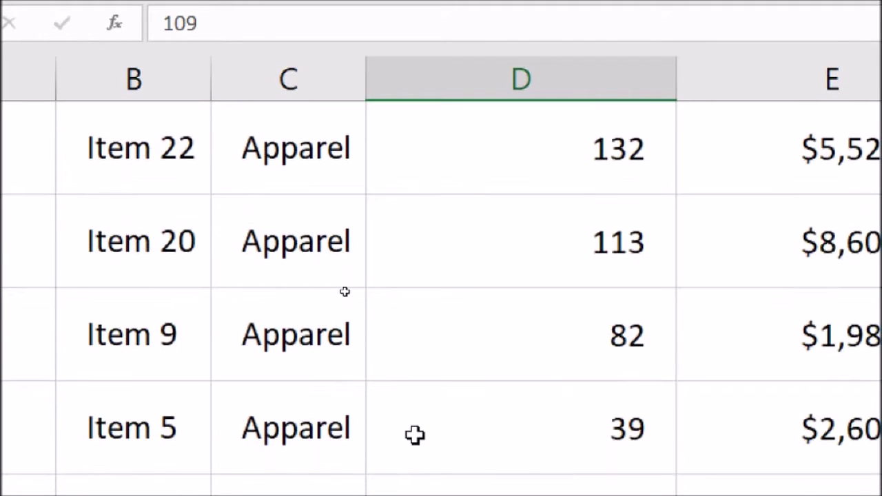
pyautogui.scroll(6, 414, 435)
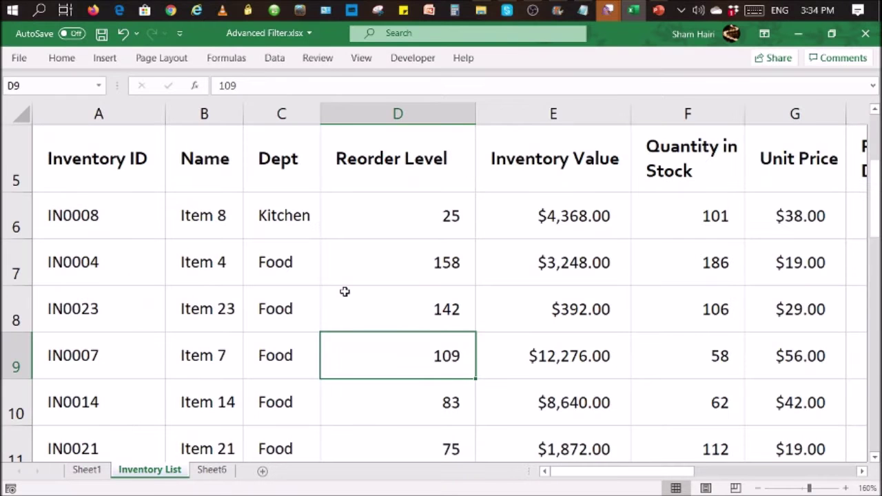
pyautogui.scroll(3, 378, 262)
pyautogui.scroll(-3, 379, 276)
pyautogui.scroll(-3, 379, 281)
pyautogui.scroll(5, 379, 282)
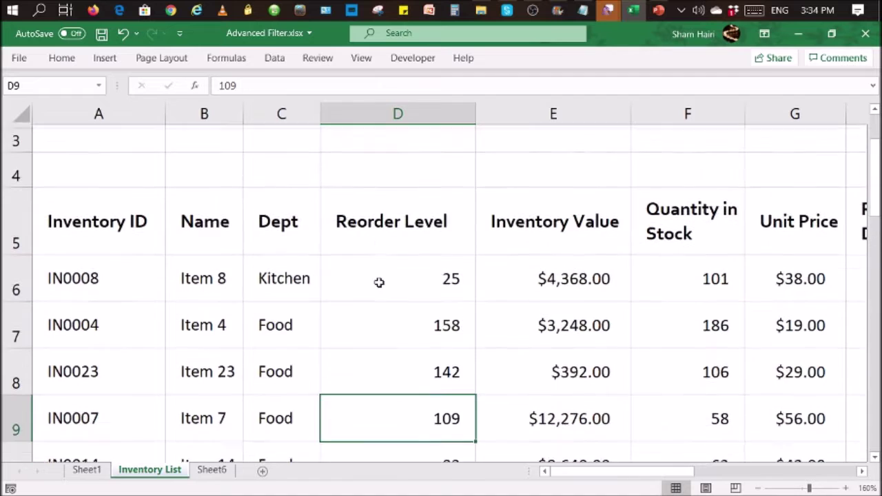
pyautogui.scroll(1, 379, 282)
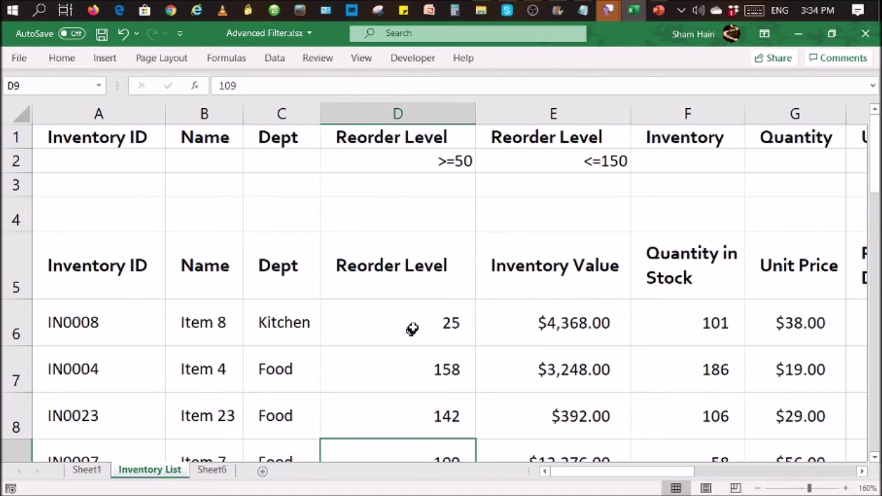
# Examine which departments the Dept column contains, starting from cell C6 and going down the inventory list.
pyautogui.click(280, 328)
pyautogui.scroll(-4, 280, 330)
pyautogui.scroll(-2, 281, 336)
pyautogui.scroll(1, 334, 351)
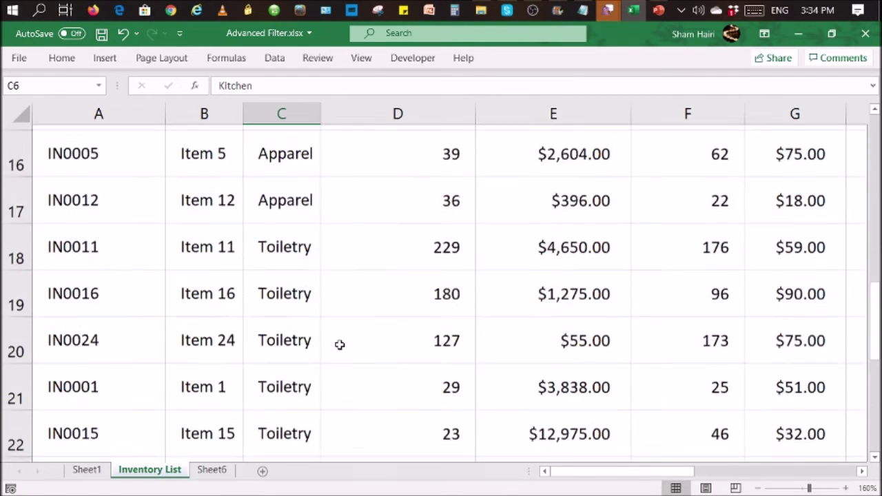
pyautogui.scroll(5, 339, 344)
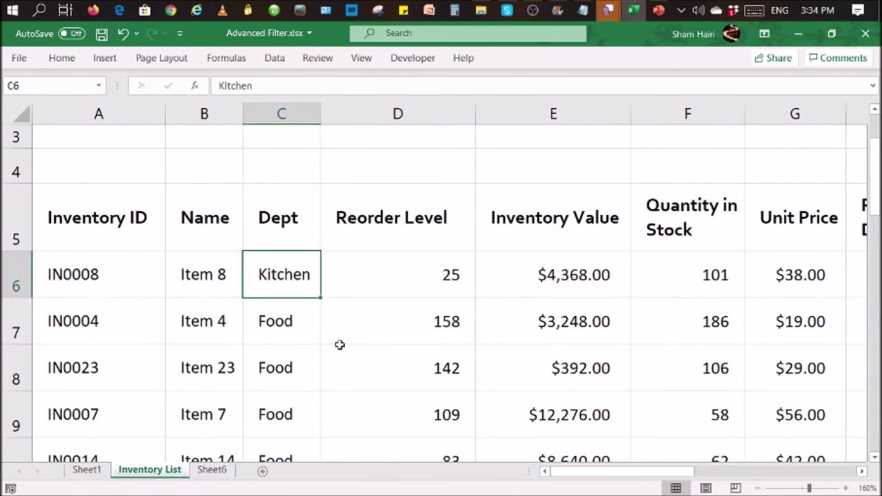
pyautogui.scroll(-2, 340, 345)
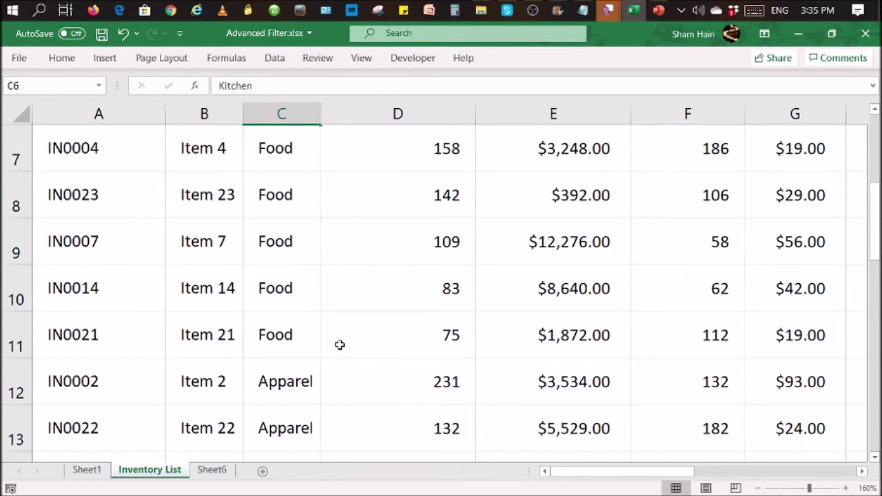
pyautogui.scroll(-2, 339, 344)
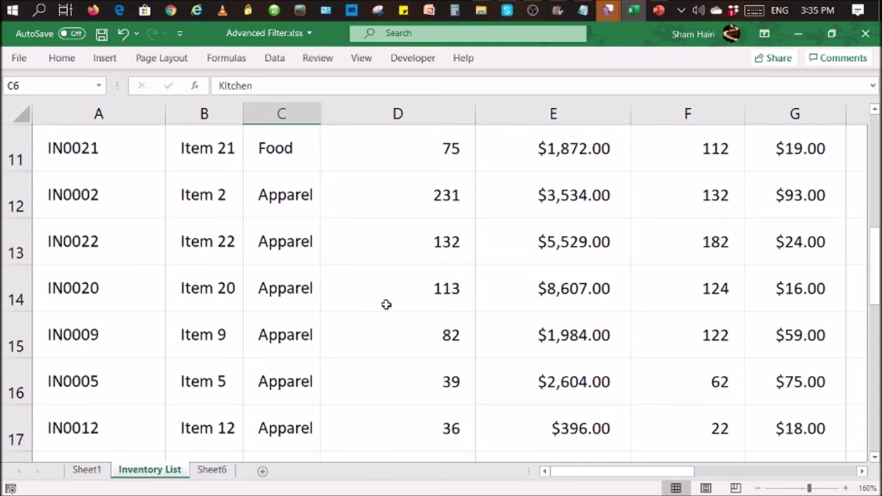
pyautogui.scroll(2, 385, 305)
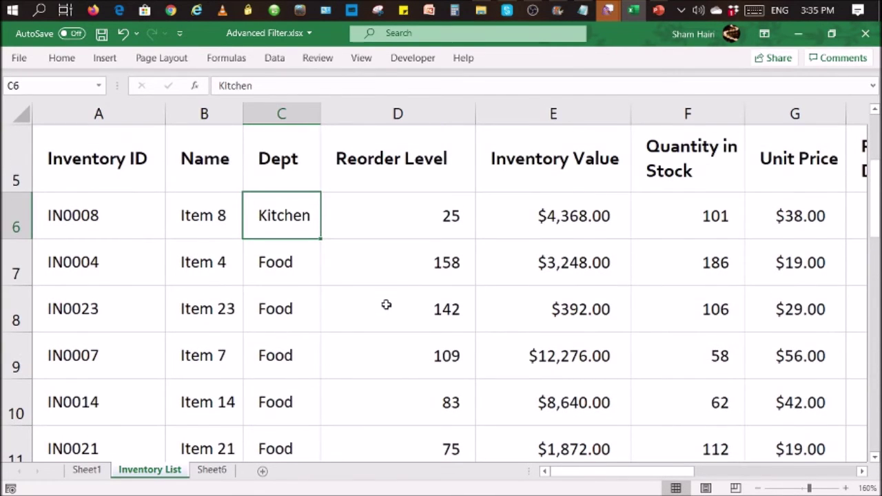
pyautogui.scroll(-4, 385, 304)
pyautogui.scroll(1, 386, 305)
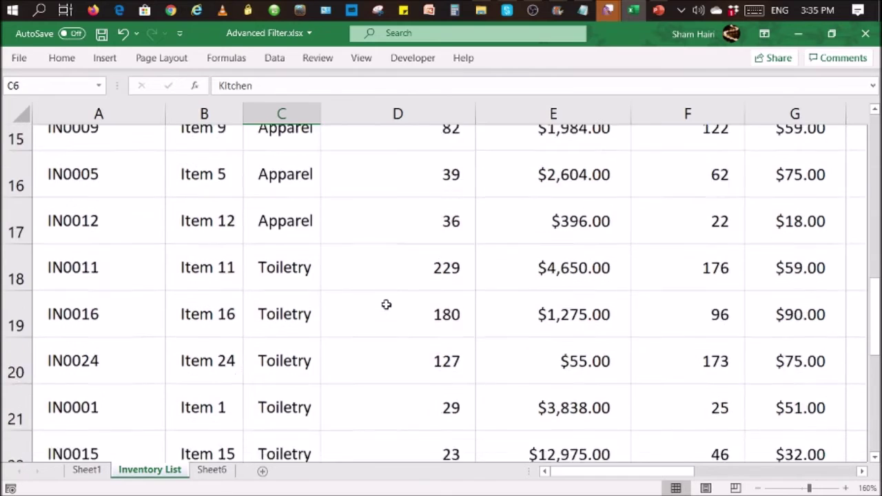
pyautogui.scroll(2, 386, 304)
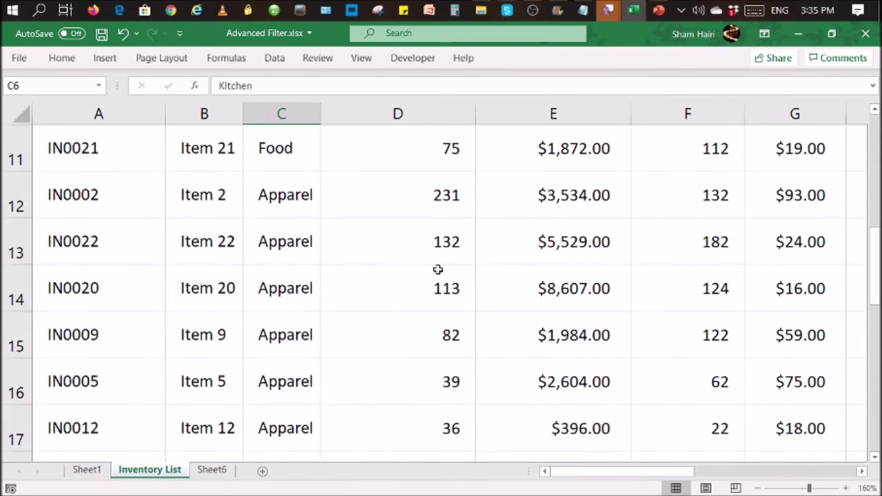
pyautogui.scroll(3, 442, 288)
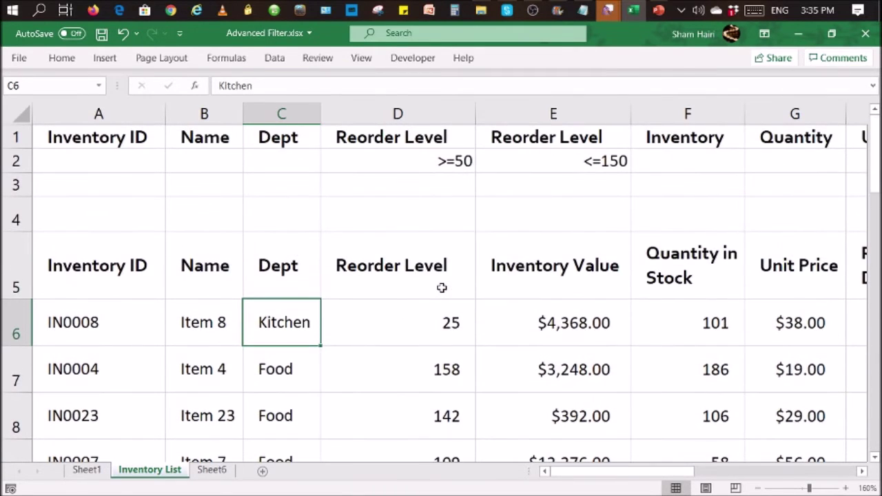
pyautogui.scroll(-3, 321, 388)
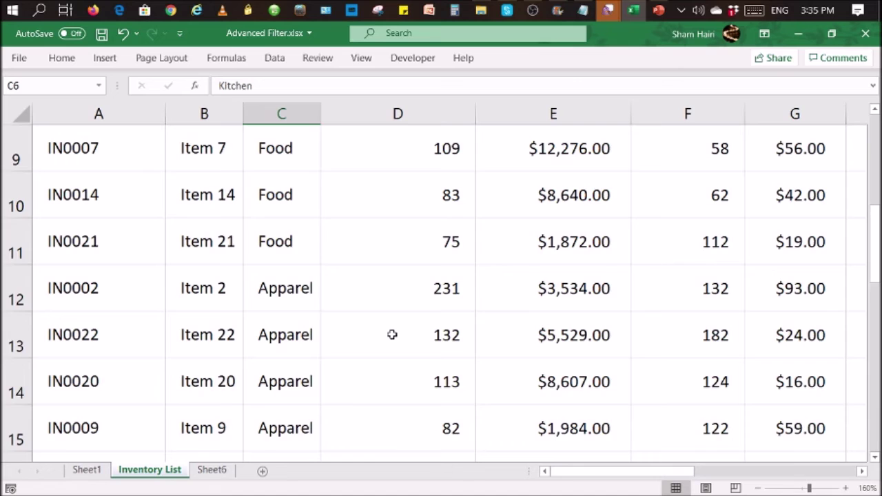
# Delete both Reorder Level criteria from cells D2:E2.
pyautogui.scroll(3, 392, 334)
pyautogui.click(445, 163)
pyautogui.moveTo(444, 164); pyautogui.dragTo(567, 144)
pyautogui.click(582, 155)
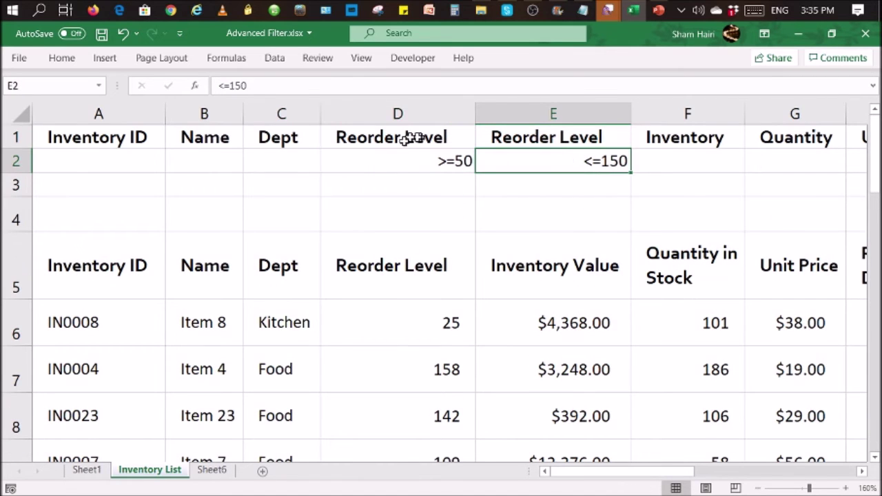
pyautogui.moveTo(405, 161); pyautogui.dragTo(515, 166)
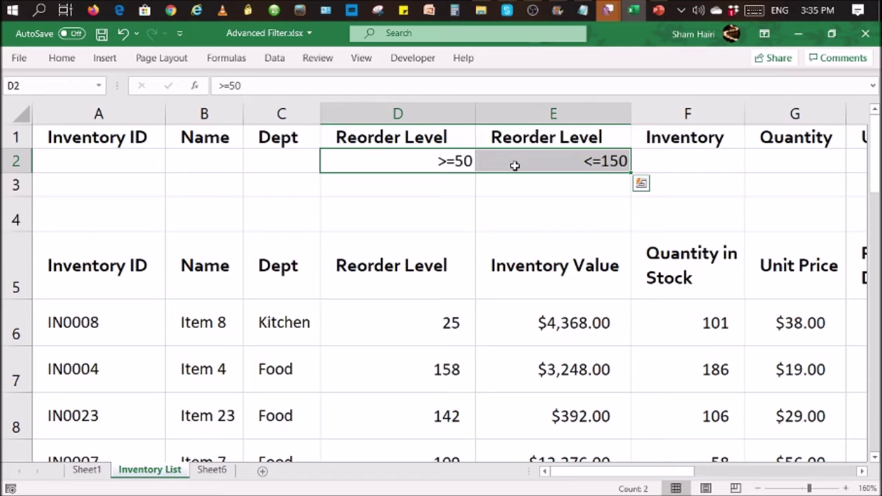
pyautogui.press('Delete')
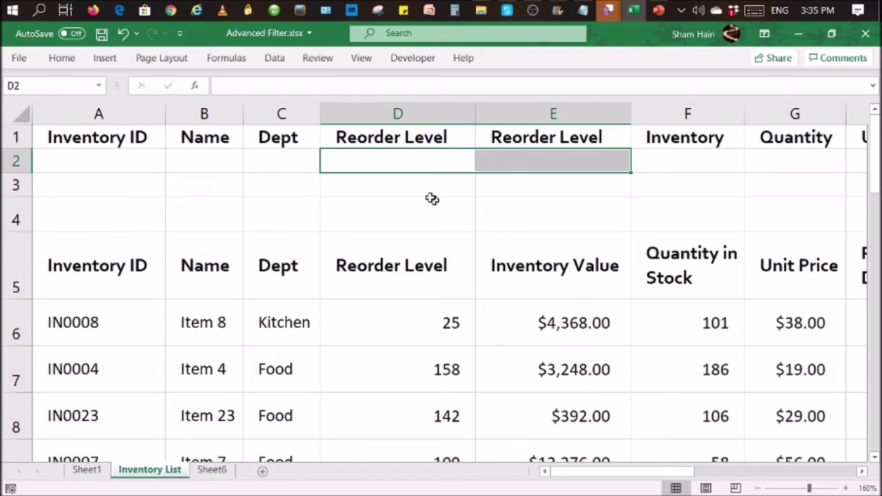
# Enter the criterion <>apparel under the Dept heading in cell C2.
pyautogui.click(284, 159)
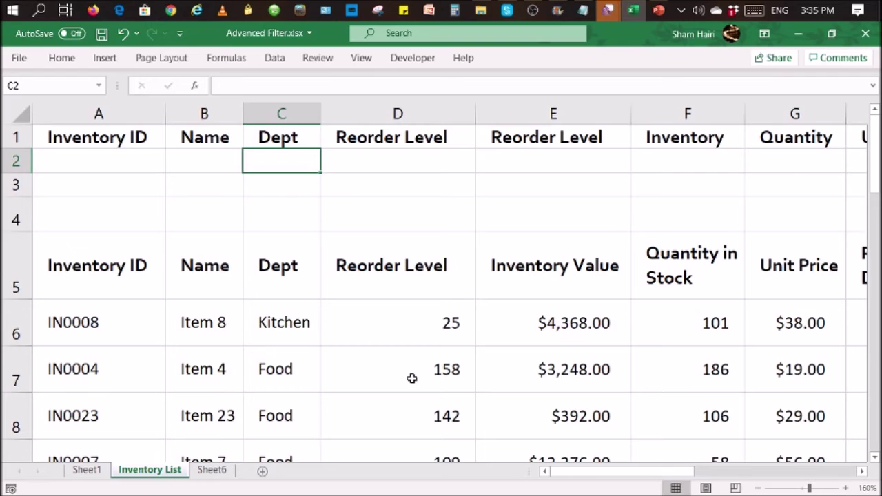
pyautogui.write('<>apparel')
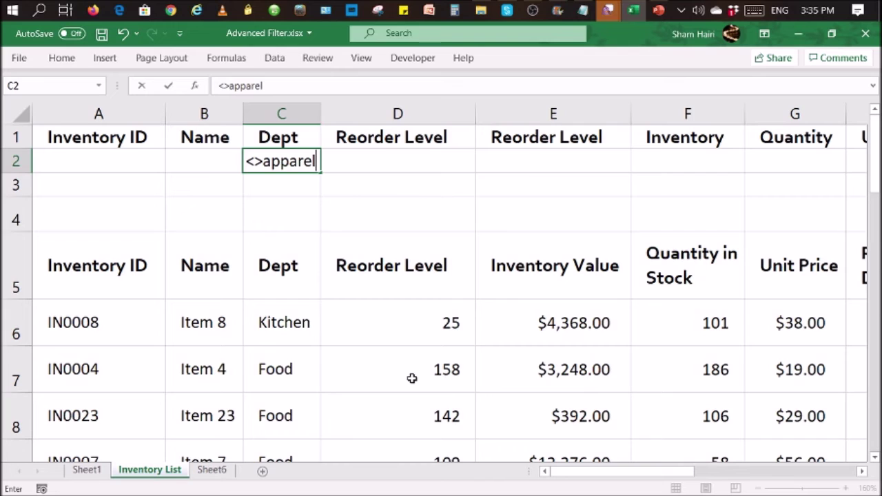
pyautogui.press('Return')
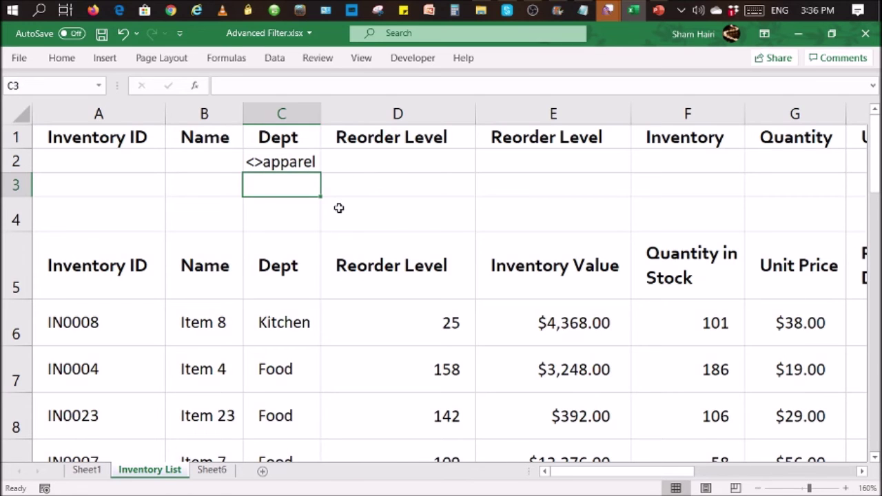
# Apply an in-place Advanced Filter to the list range $A$5:$J$30 using the criteria range $A$1:$K$2.
pyautogui.scroll(-4, 366, 285)
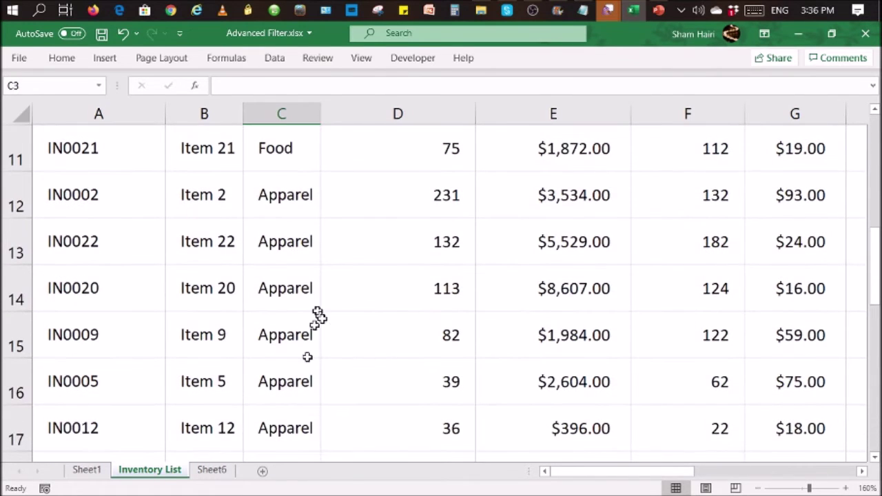
pyautogui.scroll(4, 368, 319)
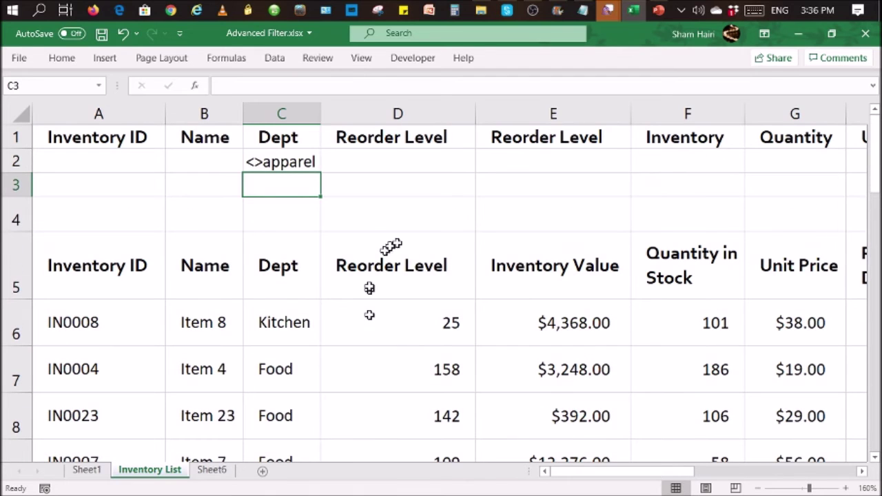
pyautogui.click(414, 218)
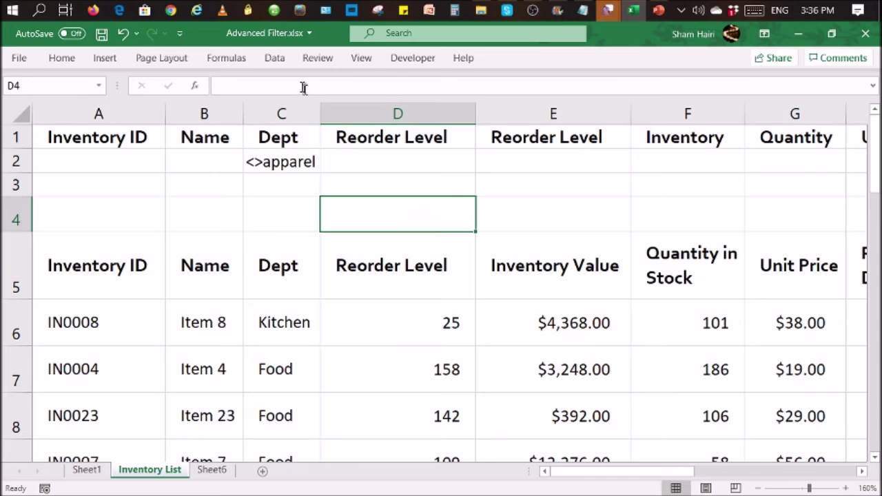
pyautogui.click(276, 60)
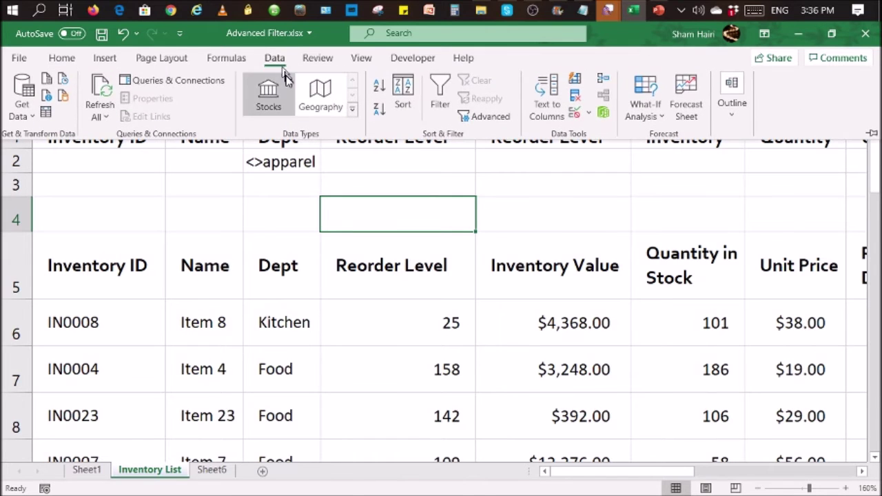
pyautogui.click(467, 118)
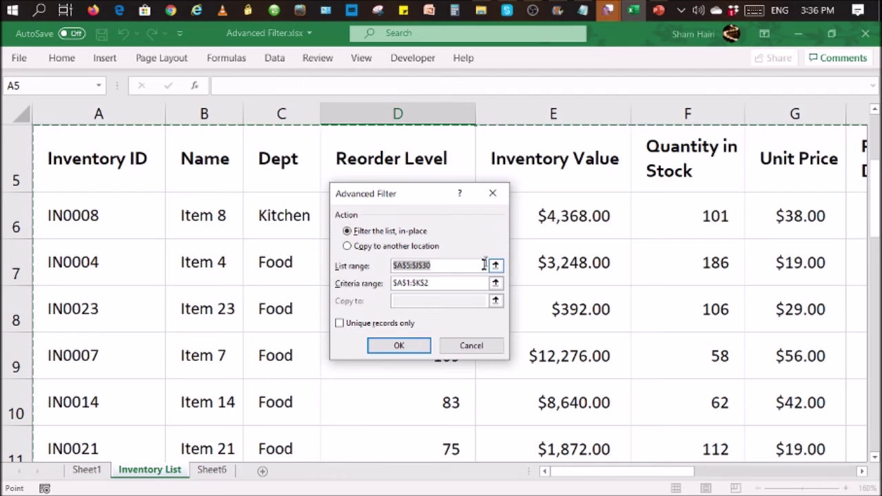
pyautogui.click(430, 279)
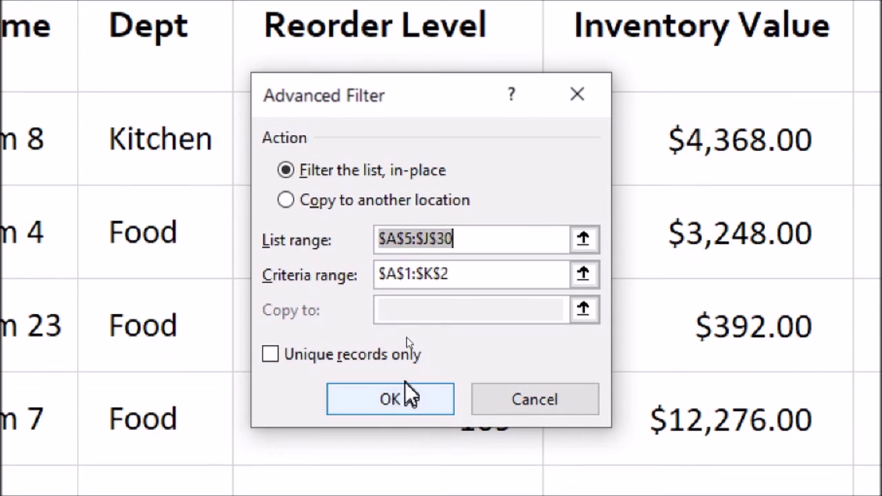
pyautogui.click(409, 390)
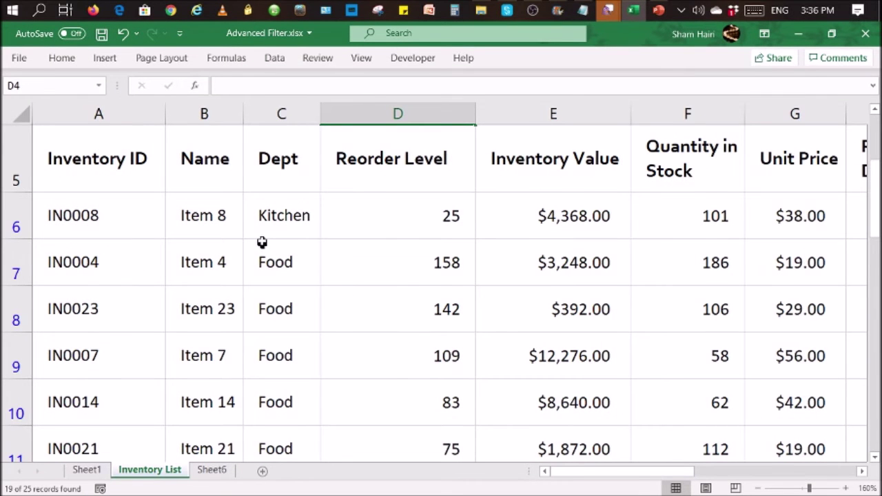
# Check the Dept column of the filtered records down to row 30 for any Apparel entries.
pyautogui.scroll(2, 383, 221)
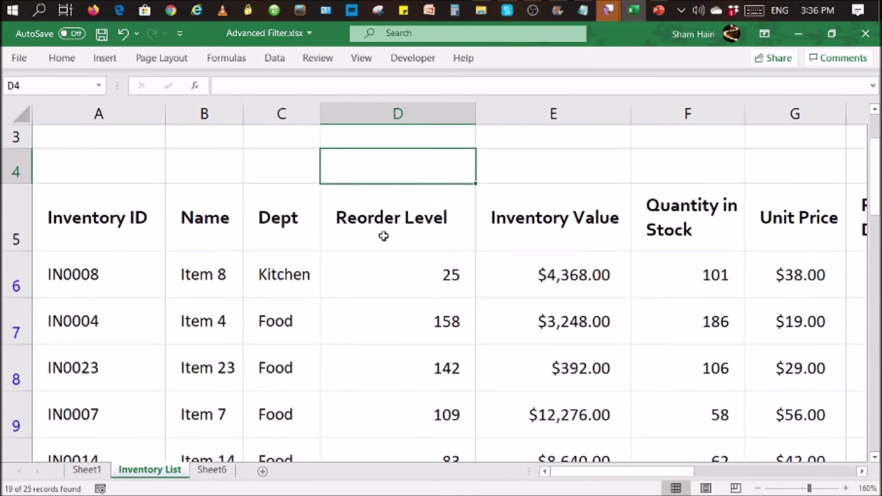
pyautogui.scroll(-2, 383, 236)
pyautogui.click(383, 236)
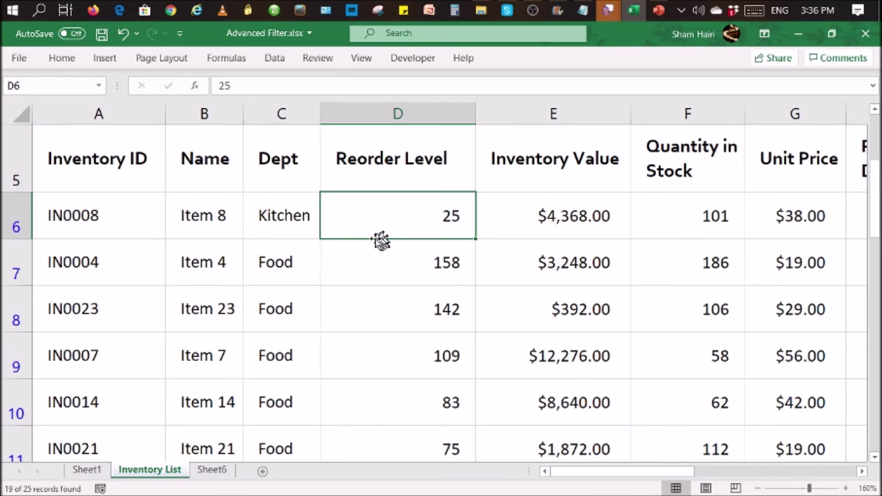
pyautogui.scroll(-4, 307, 232)
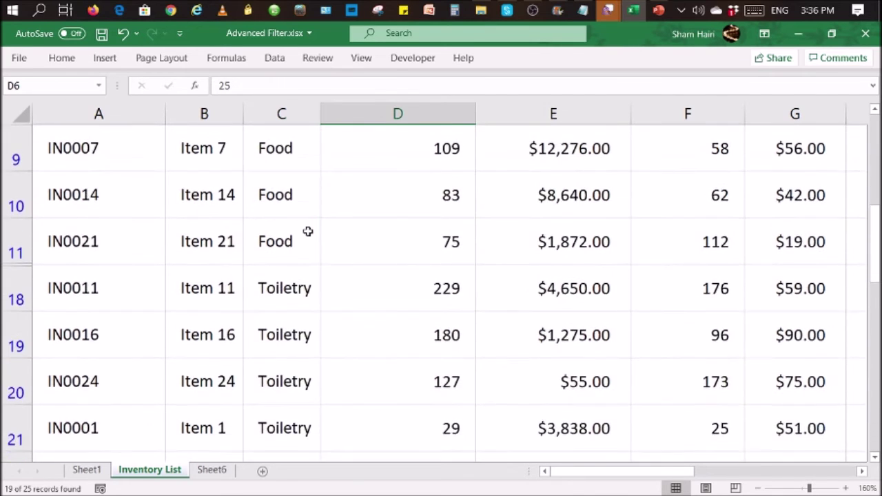
pyautogui.scroll(-3, 307, 232)
pyautogui.scroll(-2, 310, 255)
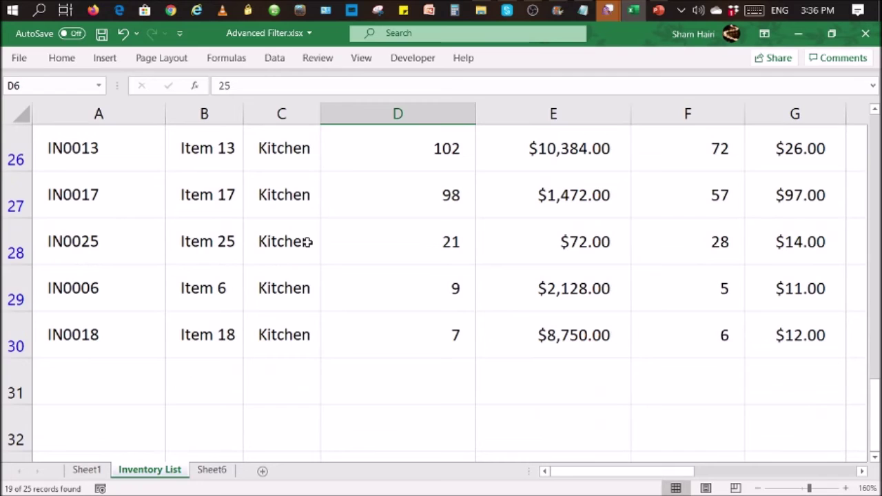
pyautogui.scroll(3, 315, 261)
pyautogui.scroll(4, 317, 262)
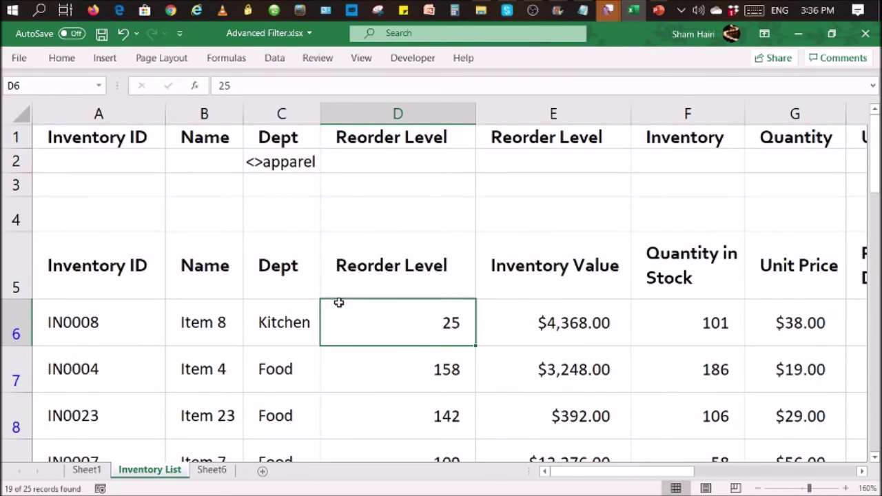
# Compare the departments in the filtered list with the <>apparel criterion in cell C2.
pyautogui.scroll(-2, 338, 302)
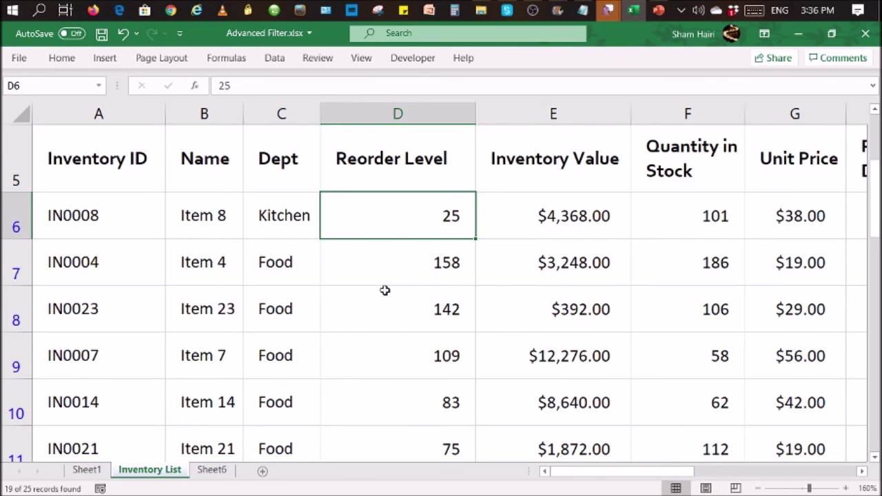
pyautogui.scroll(-2, 452, 295)
pyautogui.scroll(3, 452, 295)
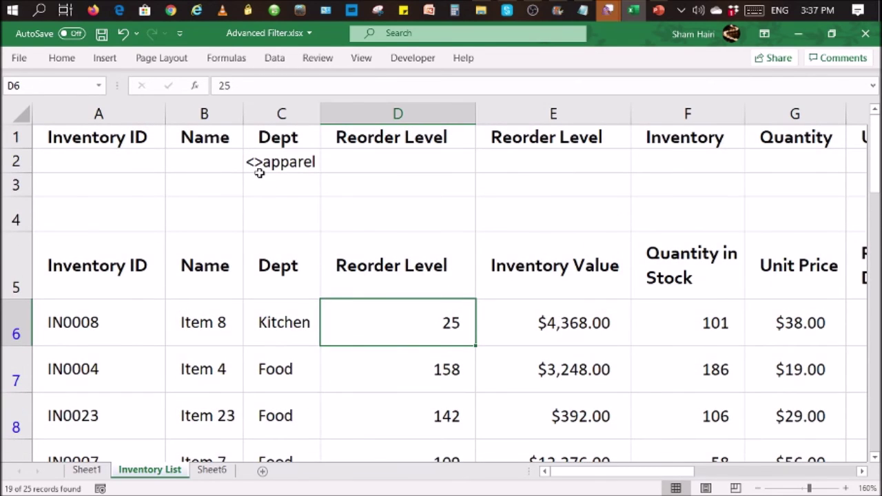
pyautogui.click(404, 389)
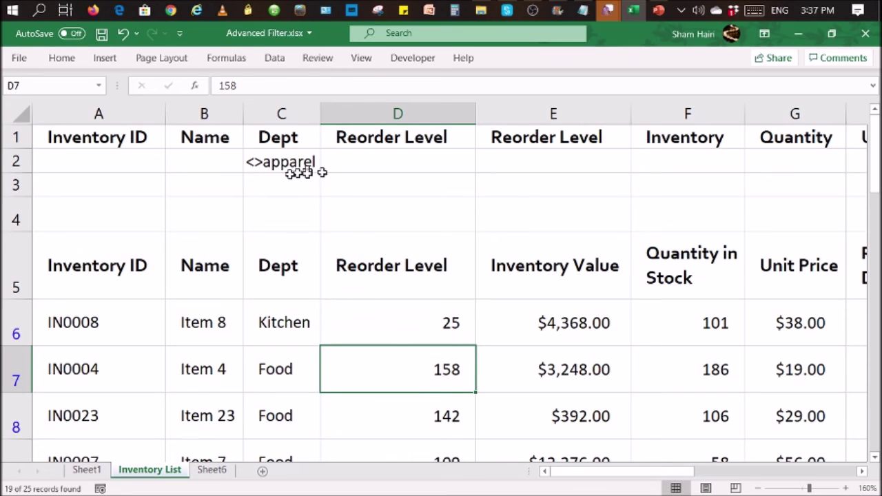
pyautogui.scroll(-3, 415, 329)
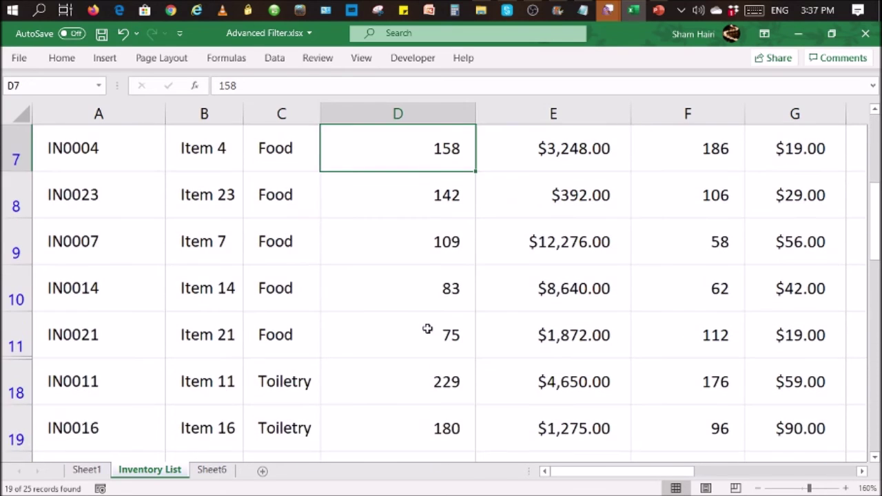
pyautogui.click(427, 329)
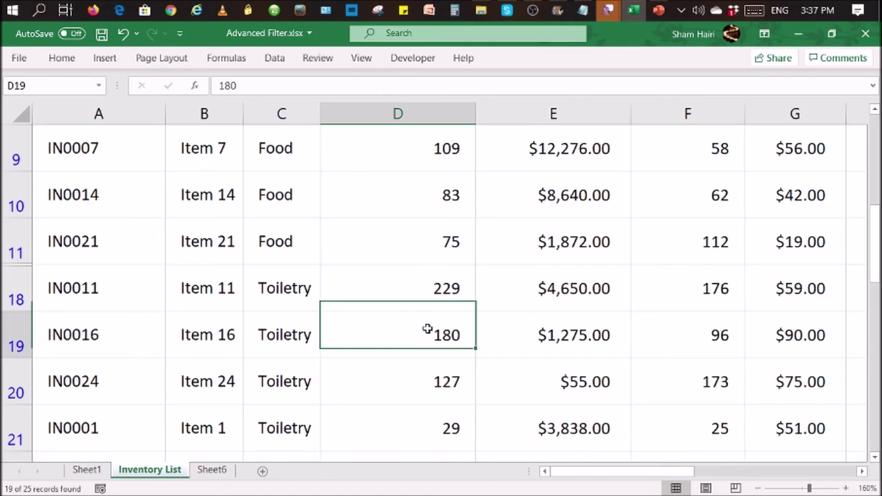
pyautogui.scroll(3, 427, 328)
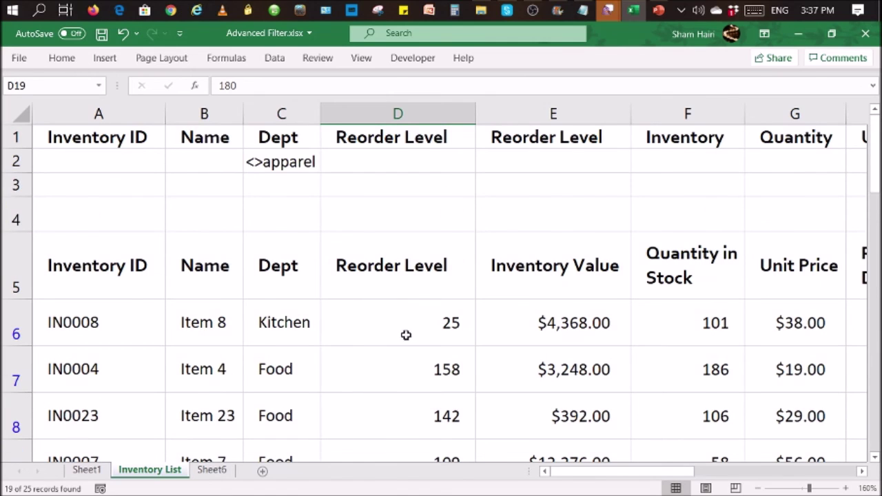
pyautogui.click(642, 328)
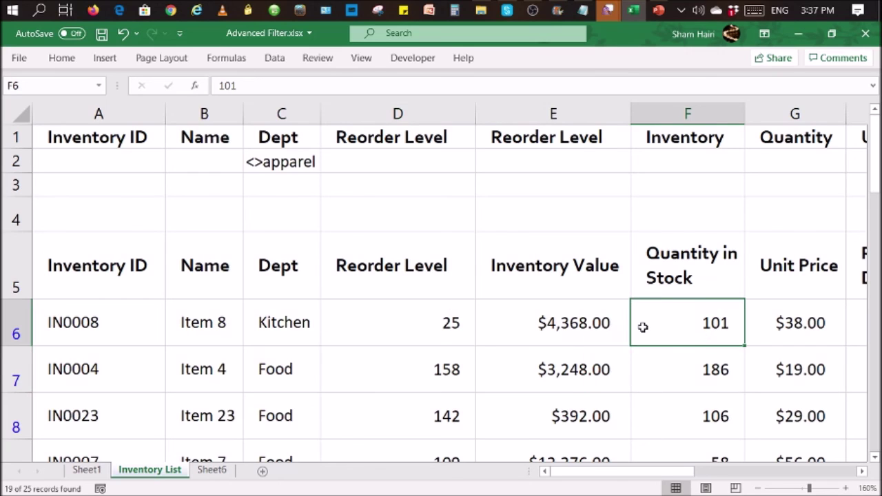